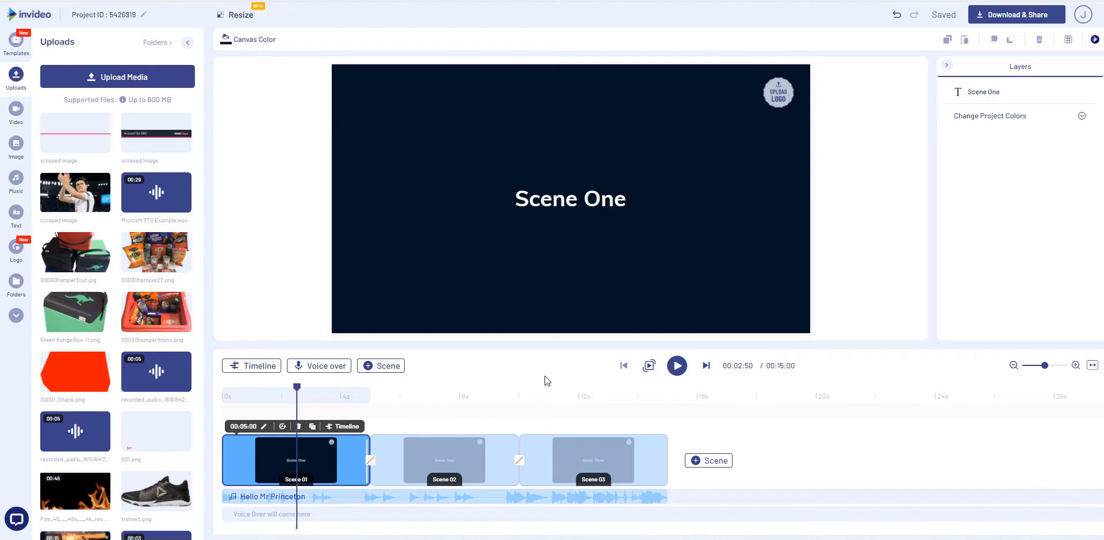
Add the THiNK! and do logo to all scenes as the project default and check it on each scene
click(16, 247)
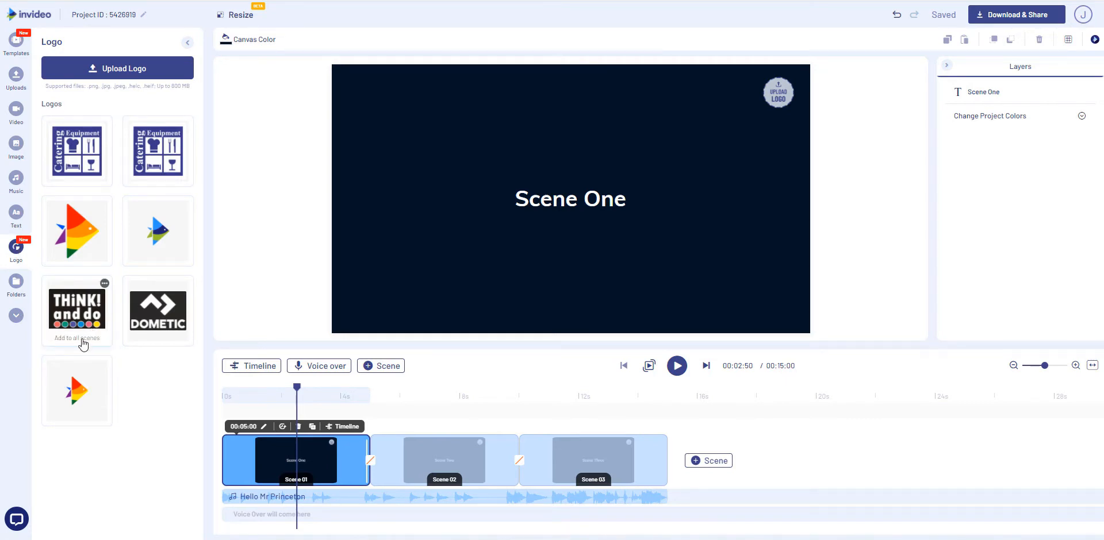
click(84, 343)
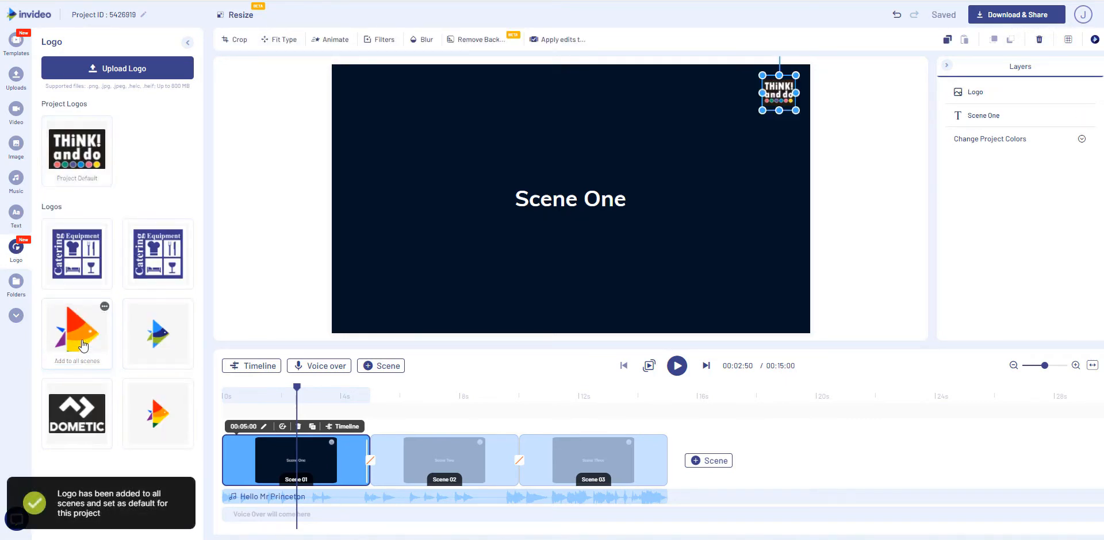
click(467, 467)
click(569, 464)
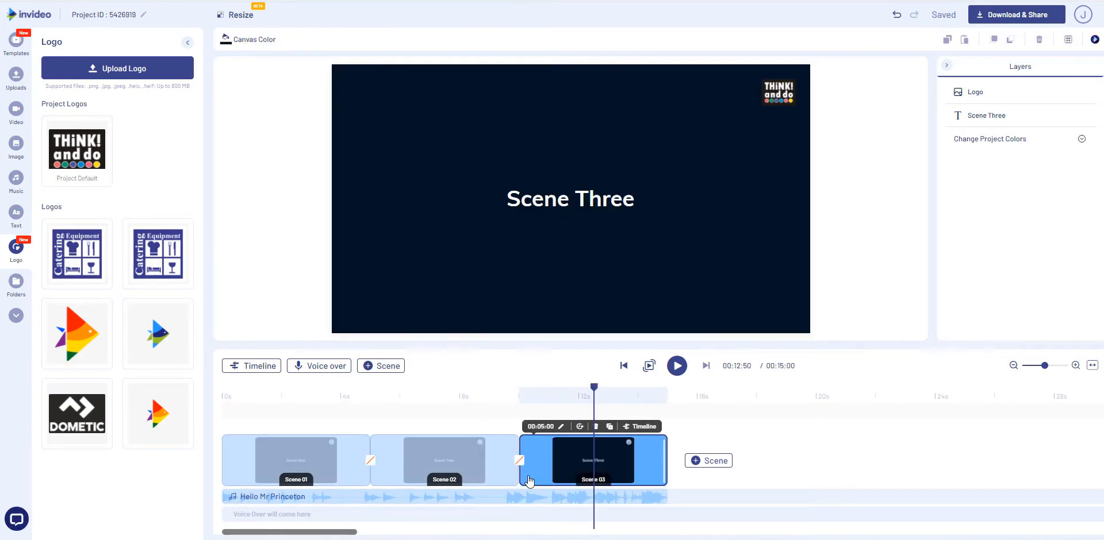
click(417, 458)
click(300, 460)
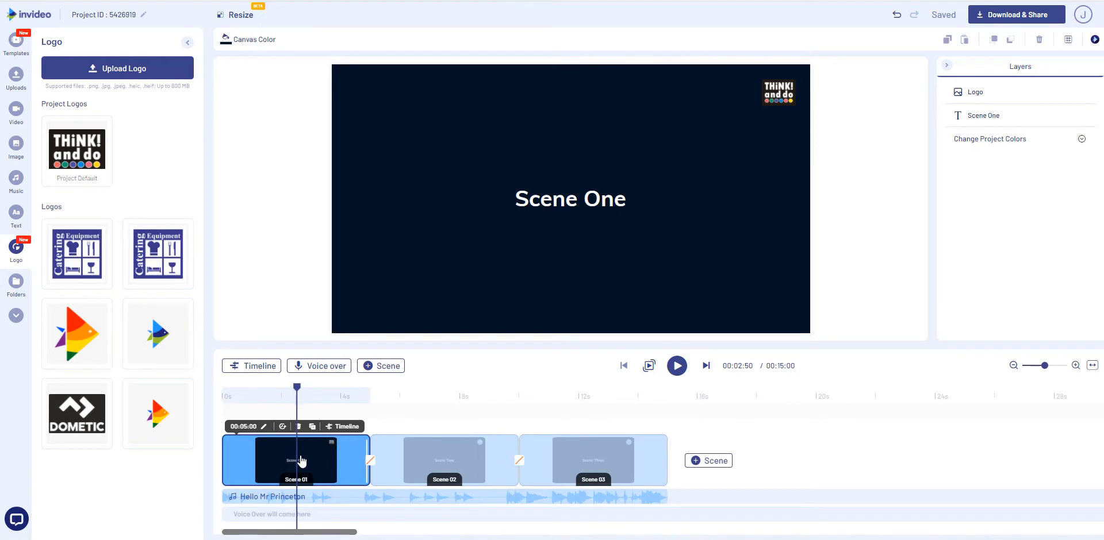
Enlarge the logo on scene one to about double its size and apply the logo edits to all scenes
click(786, 106)
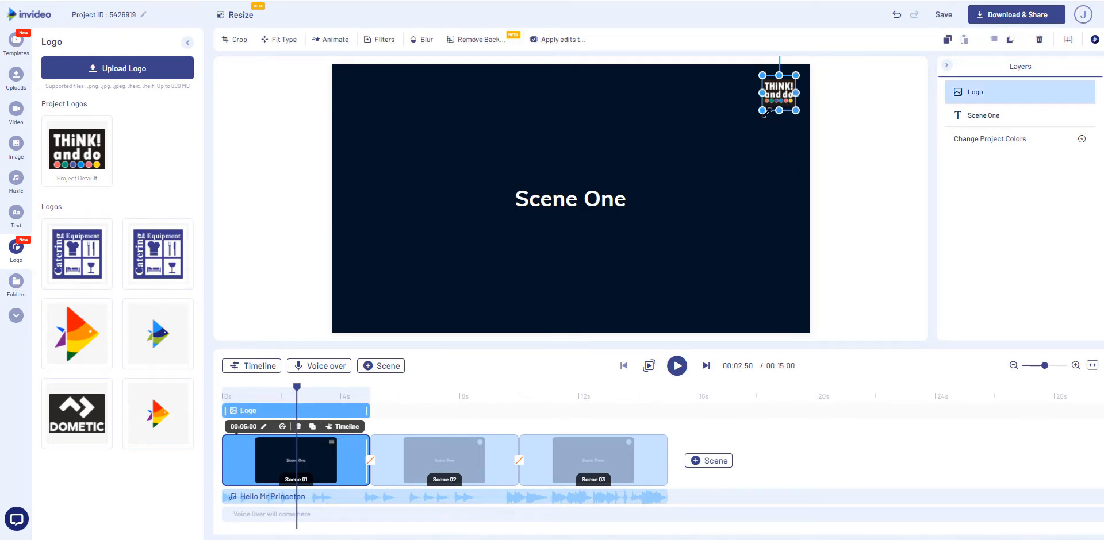
drag(763, 111, 720, 130)
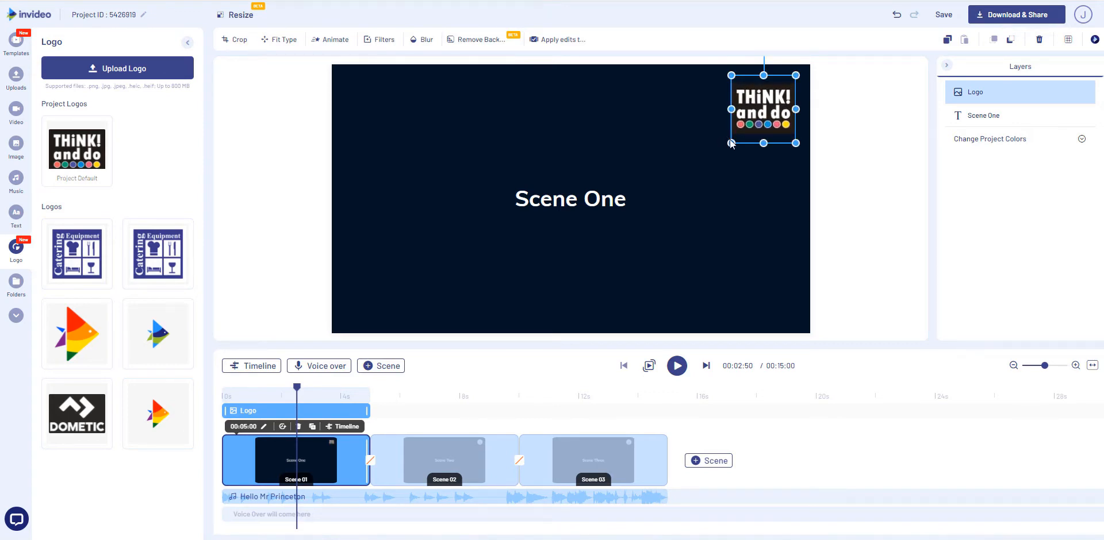
drag(732, 142, 723, 152)
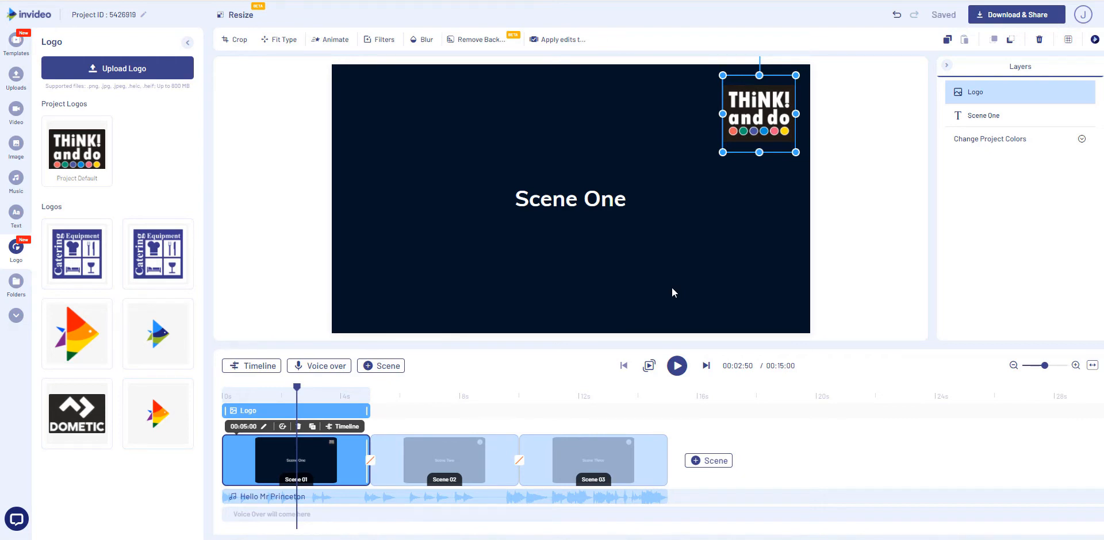
click(550, 40)
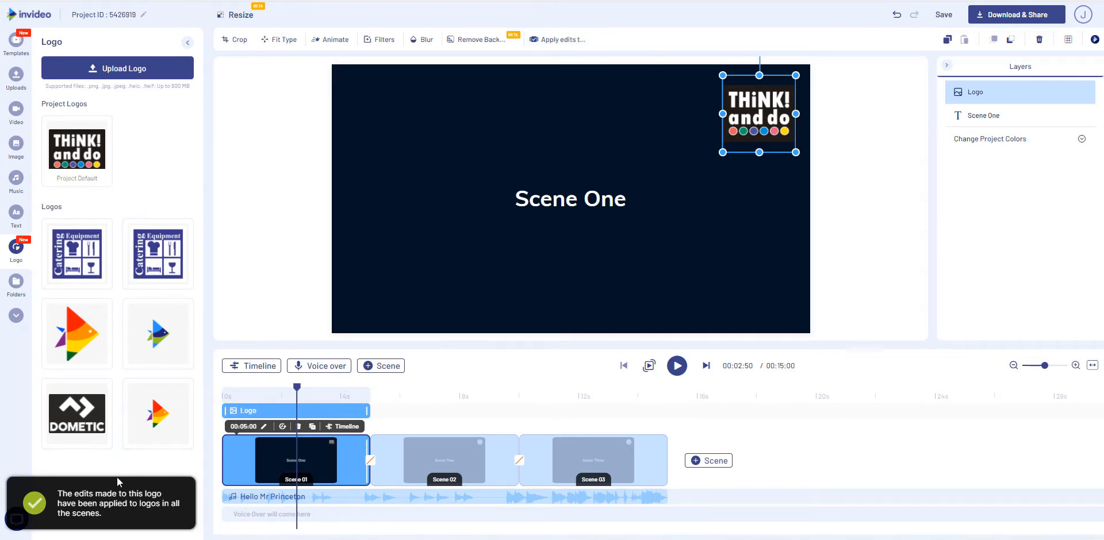
Examine the logo's size and placement on scenes one, two and three
click(439, 477)
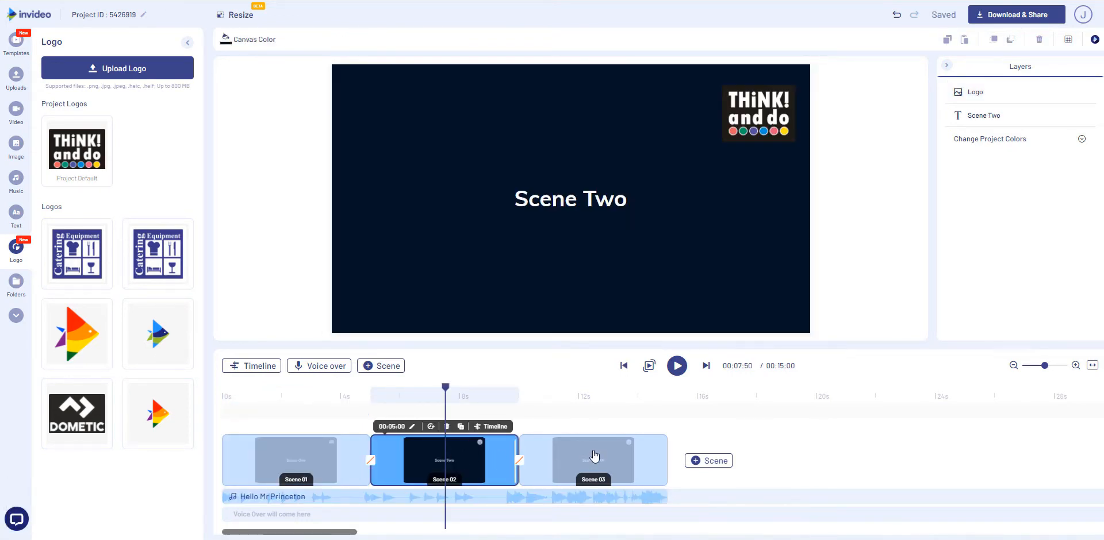
click(594, 457)
click(465, 461)
click(306, 464)
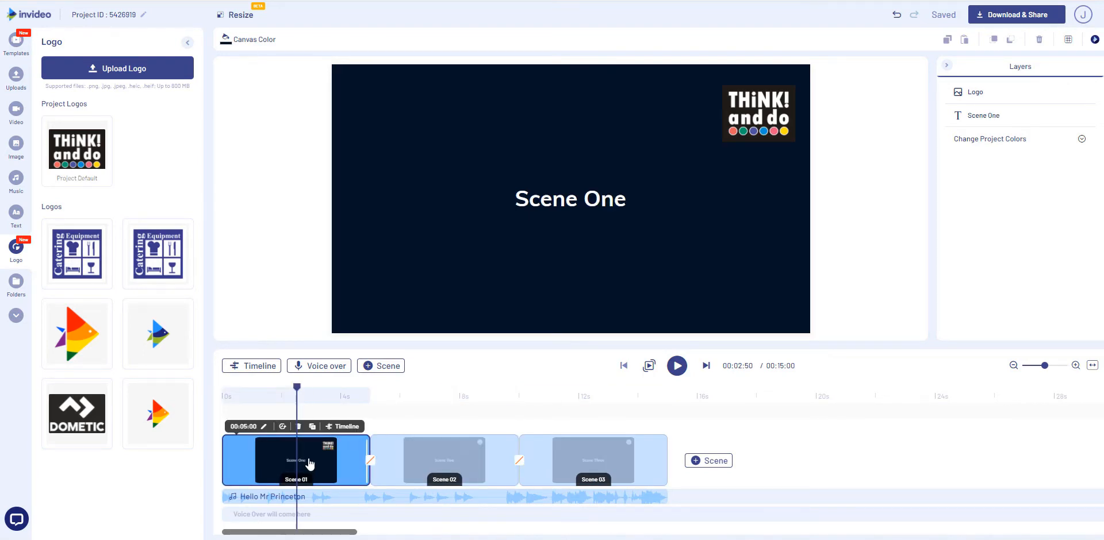
click(776, 134)
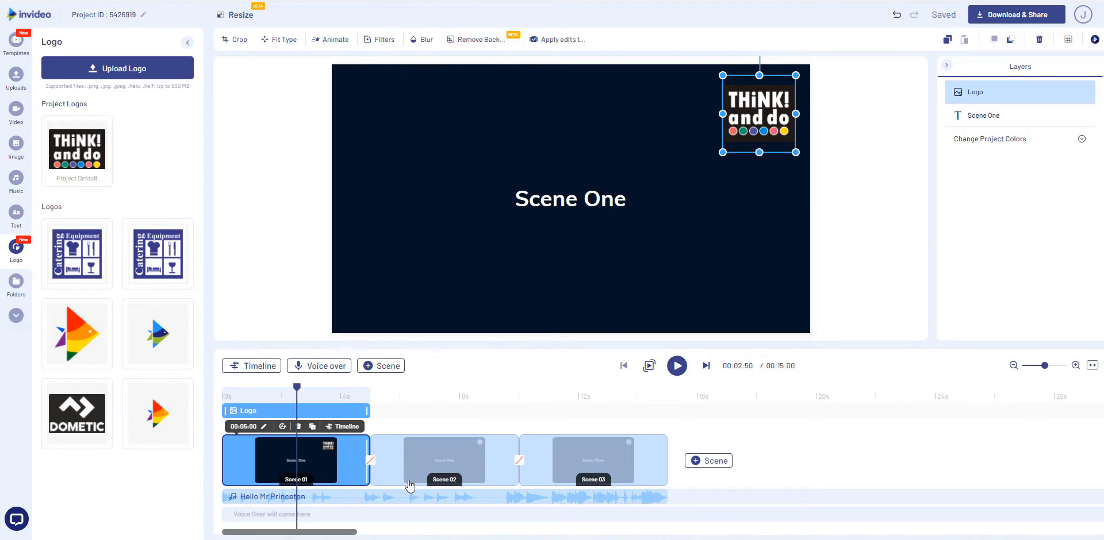
click(436, 459)
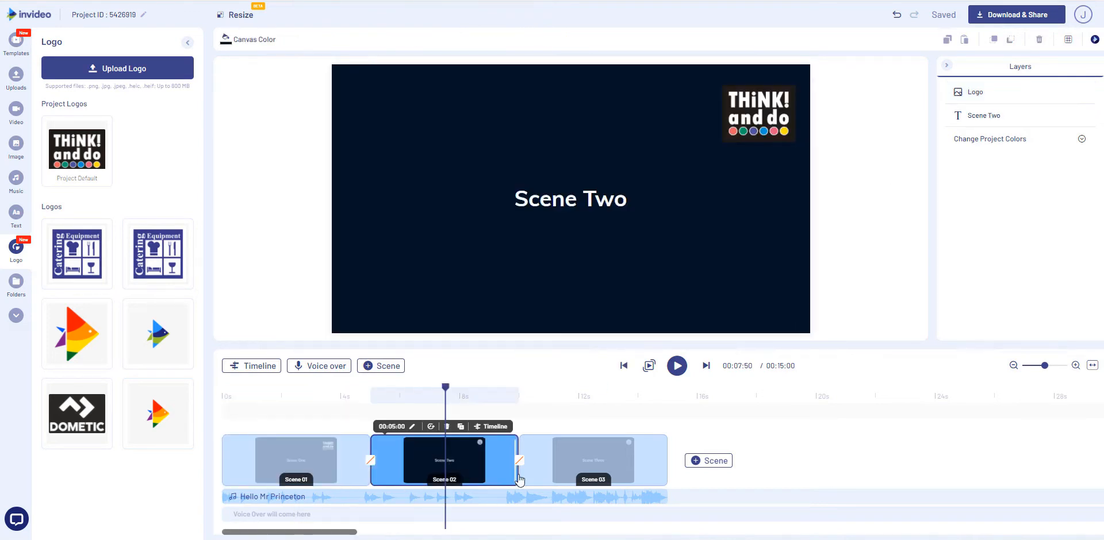
click(566, 481)
click(430, 474)
click(334, 466)
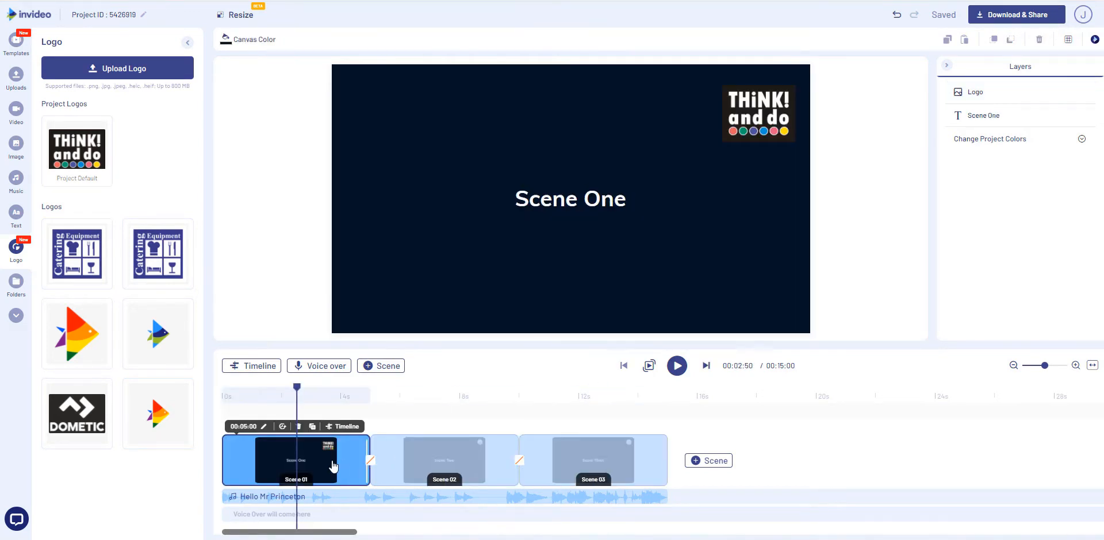
click(474, 480)
click(588, 480)
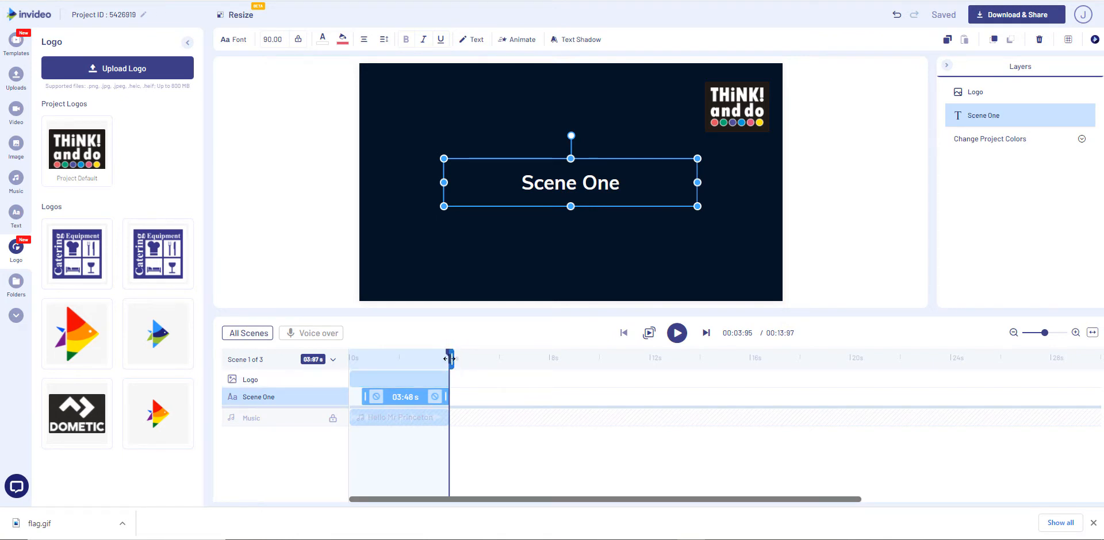
Extend scene one to about 16:04 s and move the Scene One text layer earlier so it starts at about 00:47 s
drag(451, 358, 753, 421)
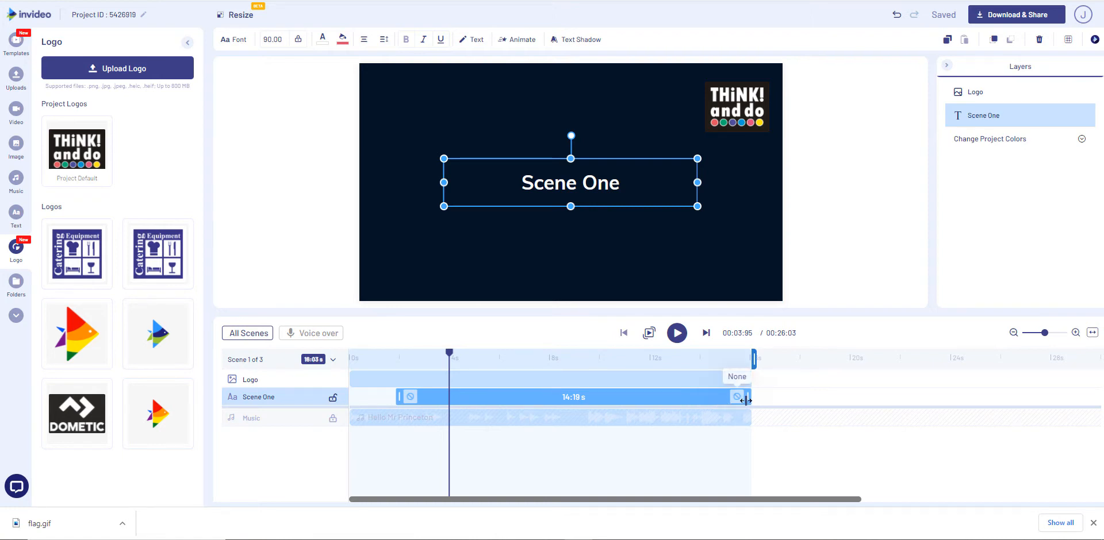
drag(679, 396, 644, 404)
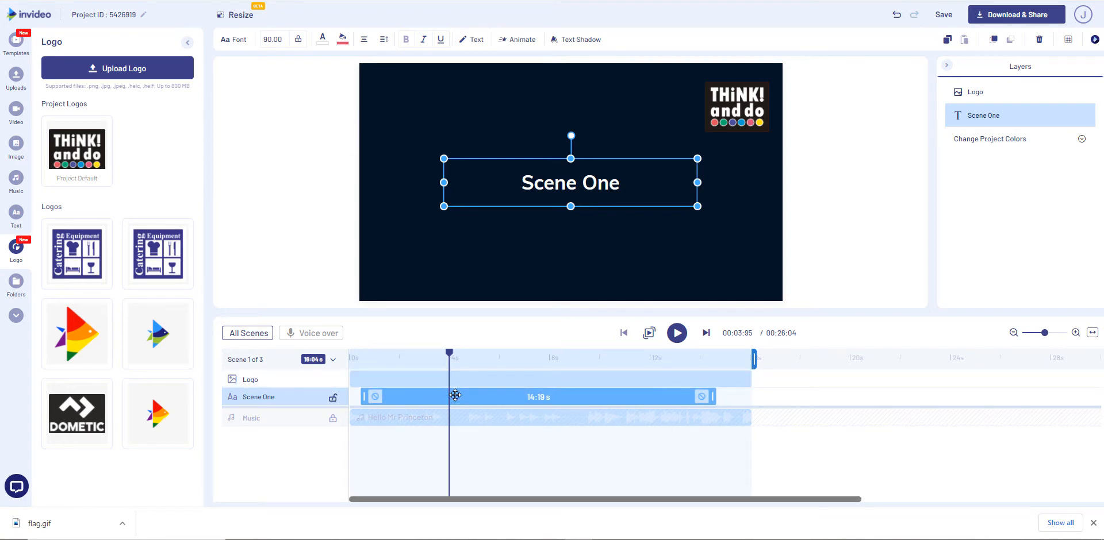
drag(455, 395, 455, 394)
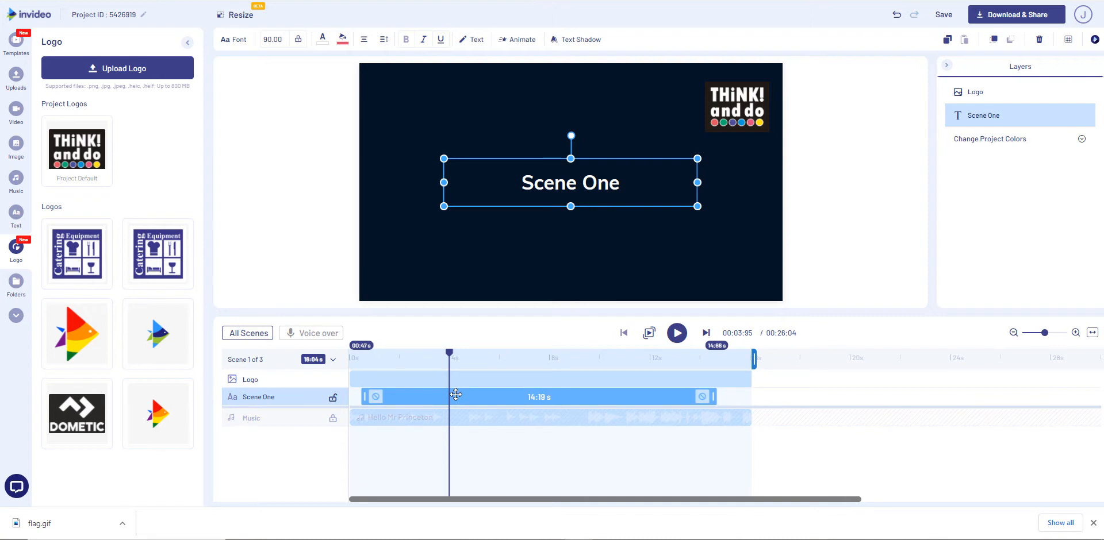
drag(455, 394, 455, 394)
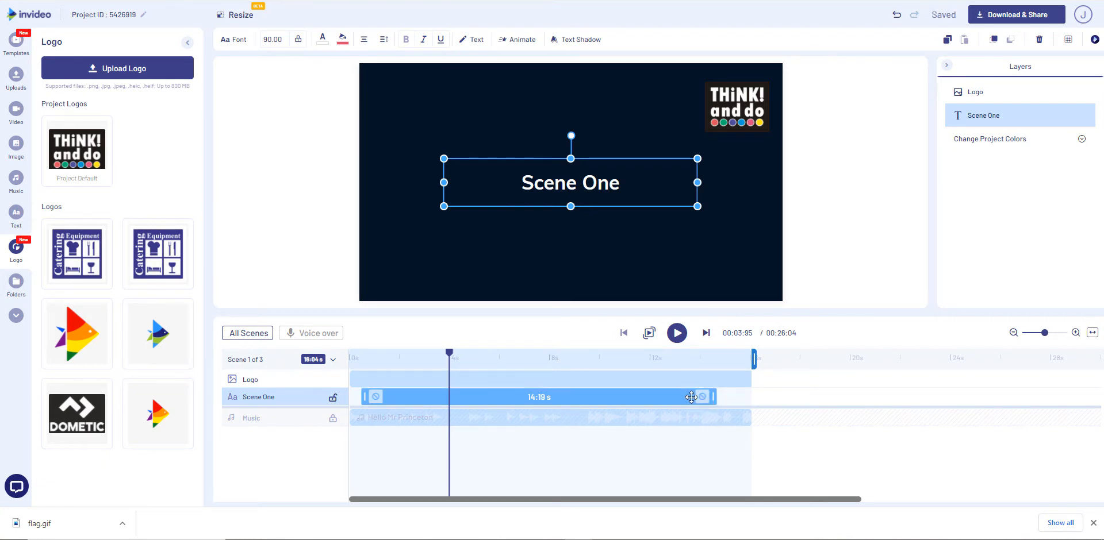
Shorten the Scene One text layer to about 03:52 s and try to trim the end of the logo layer
drag(713, 395, 712, 395)
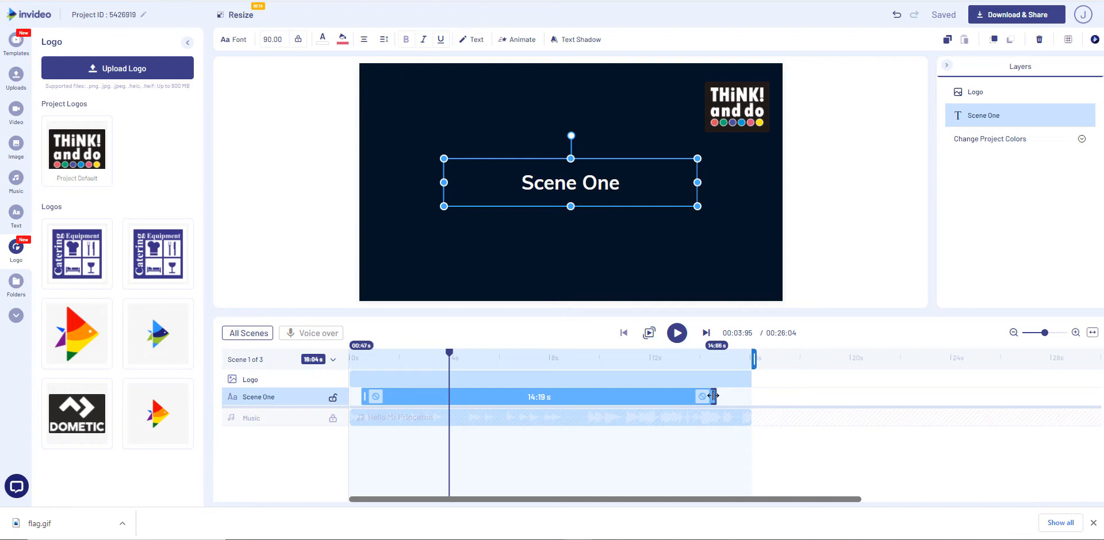
drag(713, 395, 448, 399)
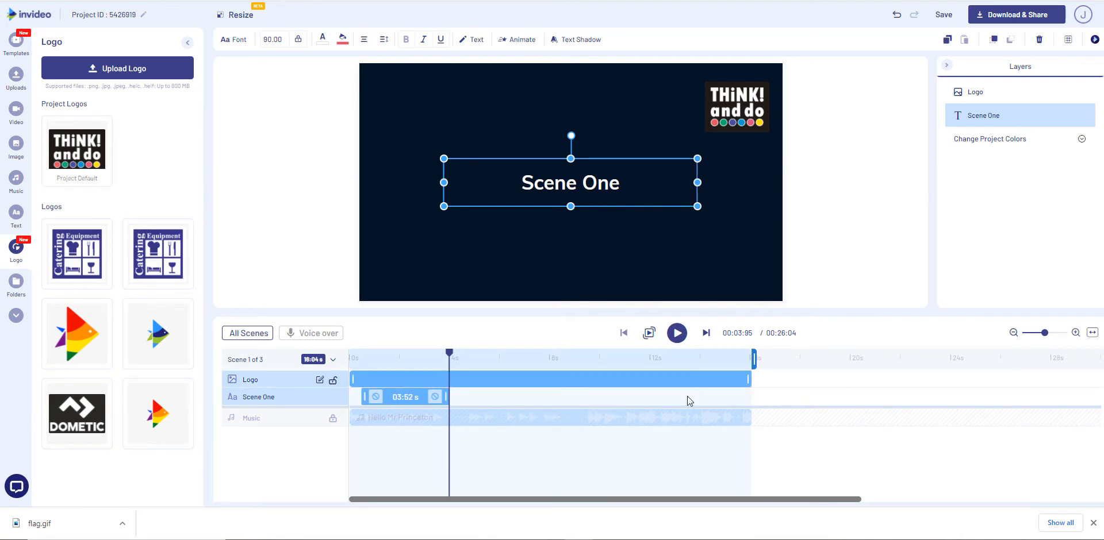
click(659, 375)
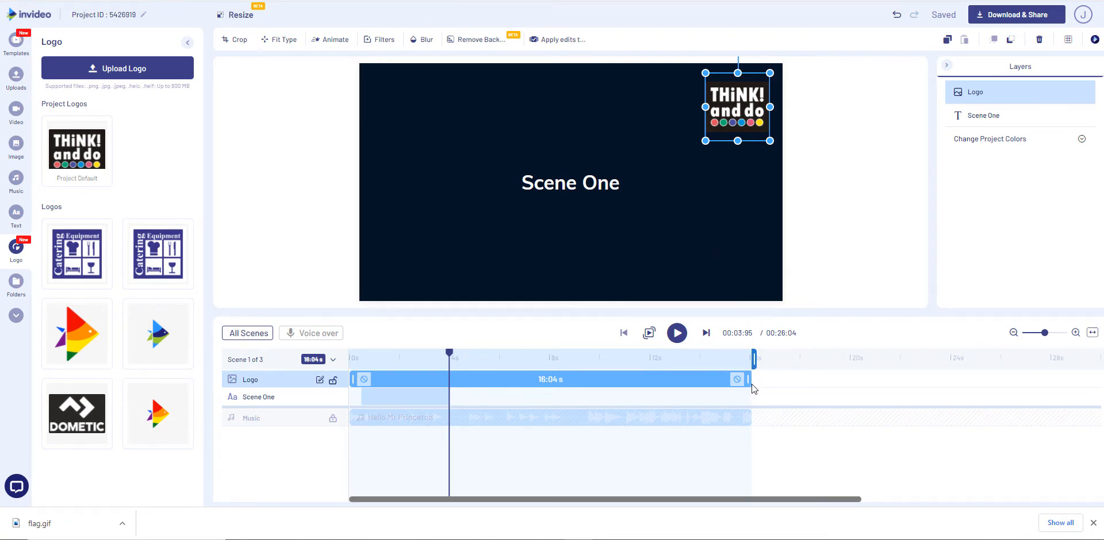
mouse_move(747, 379)
mouse_down()
mouse_move(693, 384)
mouse_move(751, 379)
mouse_move(743, 386)
mouse_up()
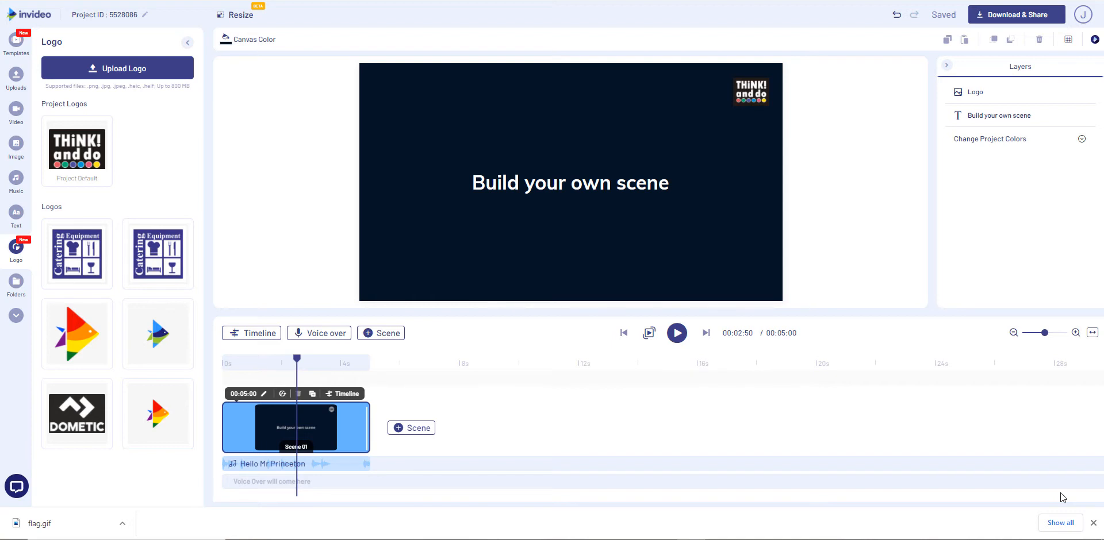
View the project's brand colors and set the first custom project color to the preset red #ff0000
click(1004, 141)
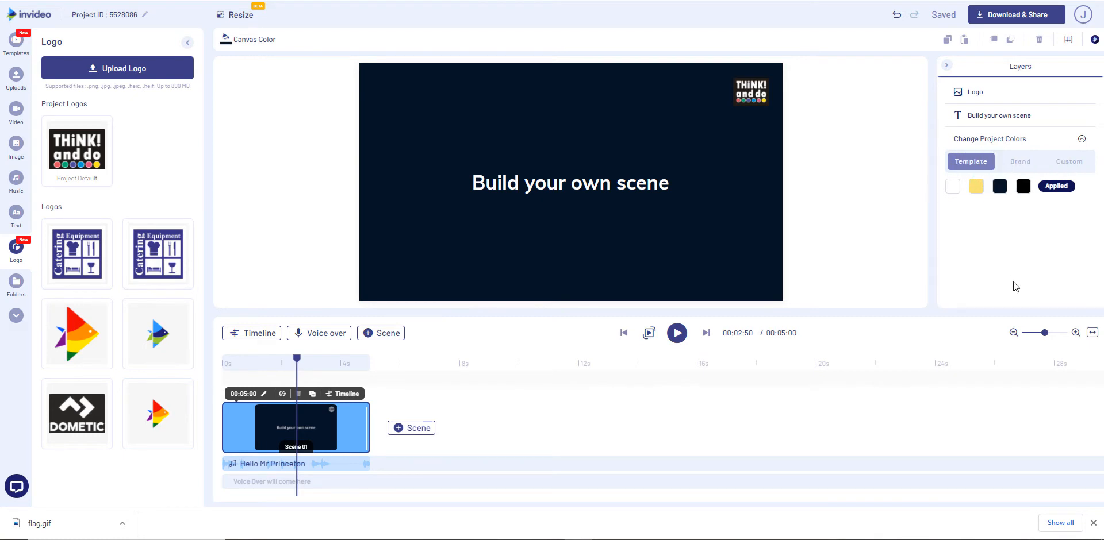
click(1016, 167)
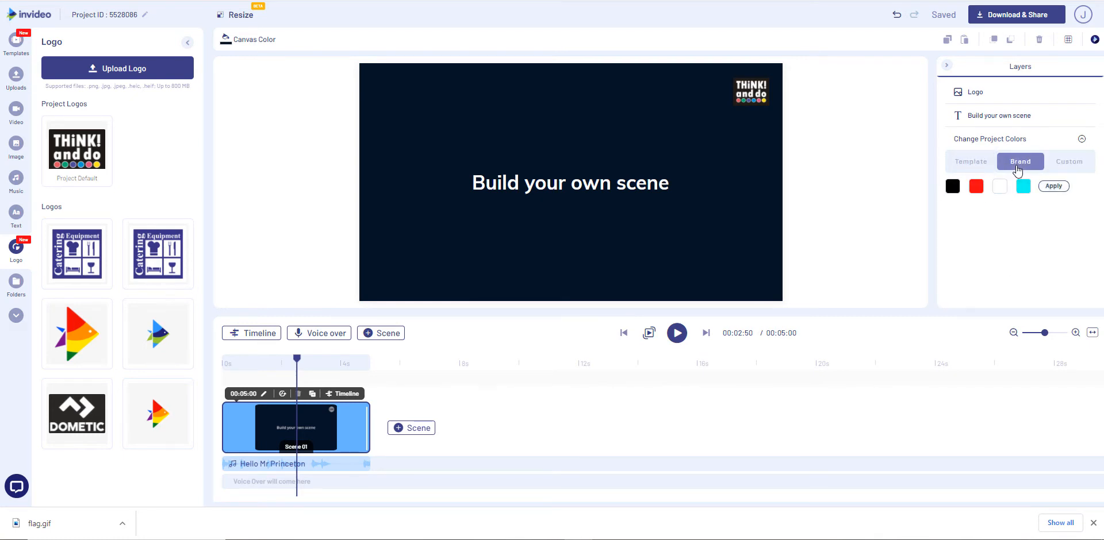
click(1083, 15)
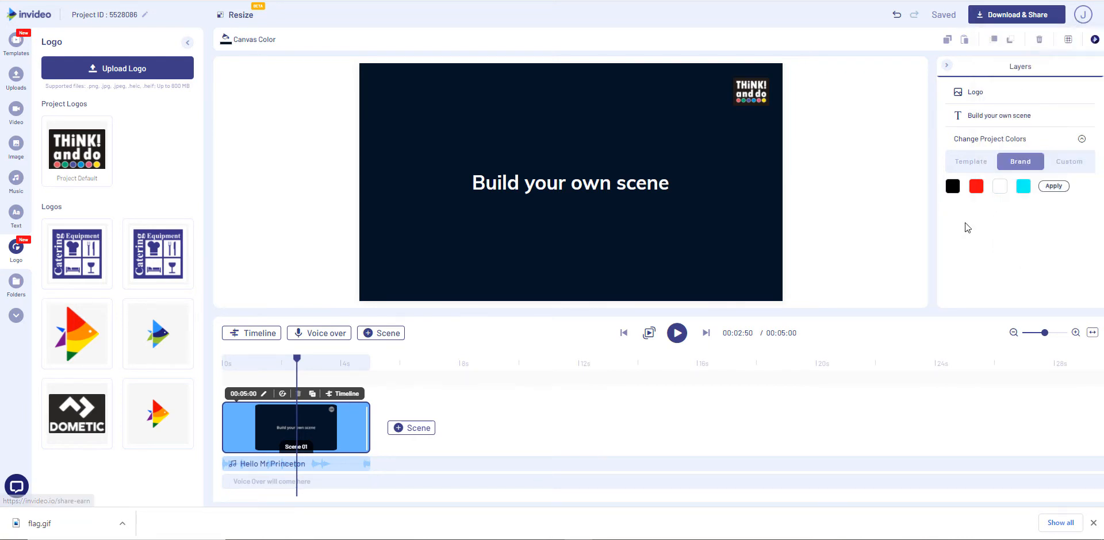
click(1068, 163)
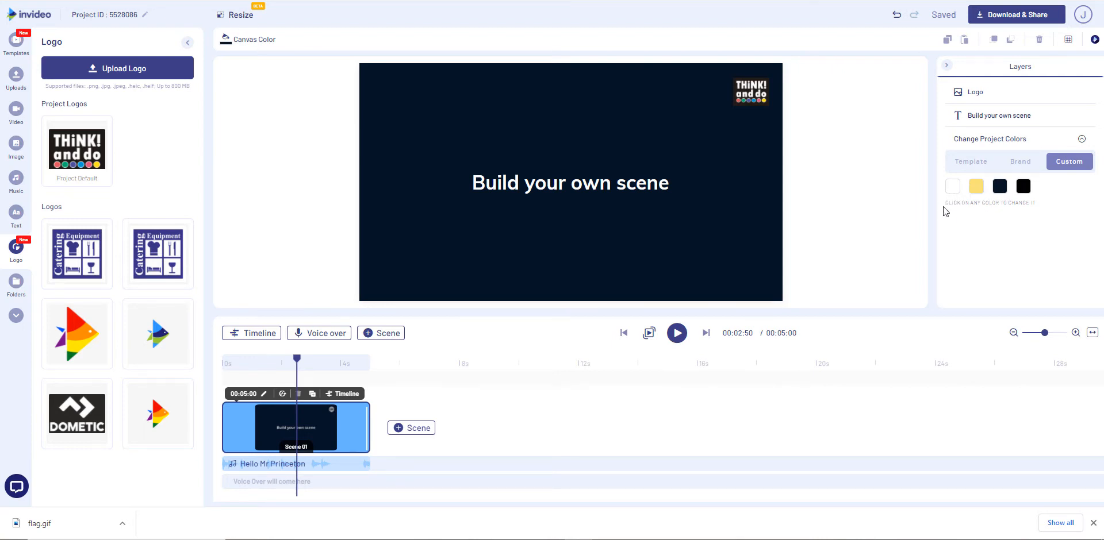
click(951, 188)
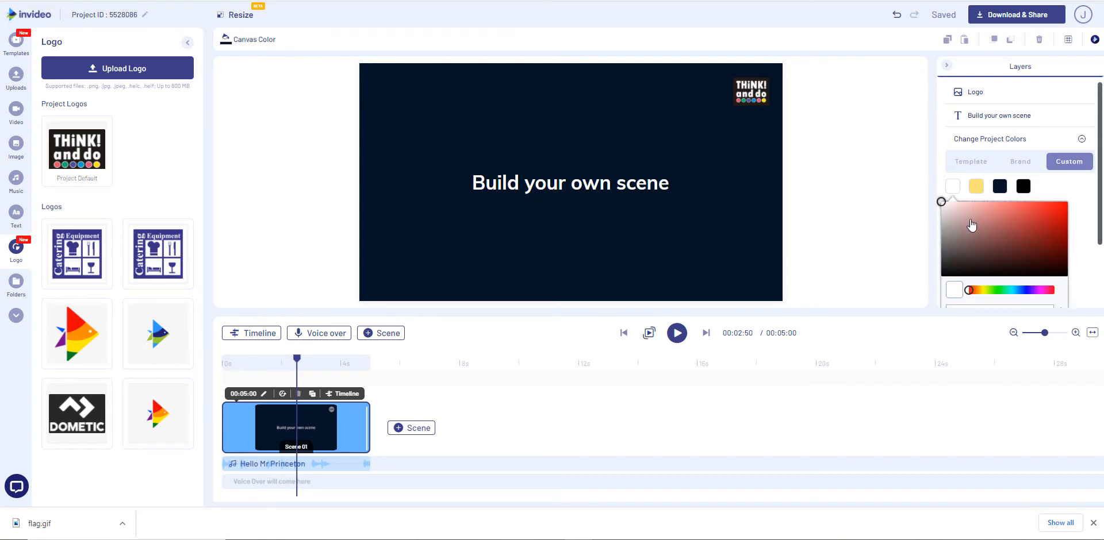
scroll(974, 228, down, 2)
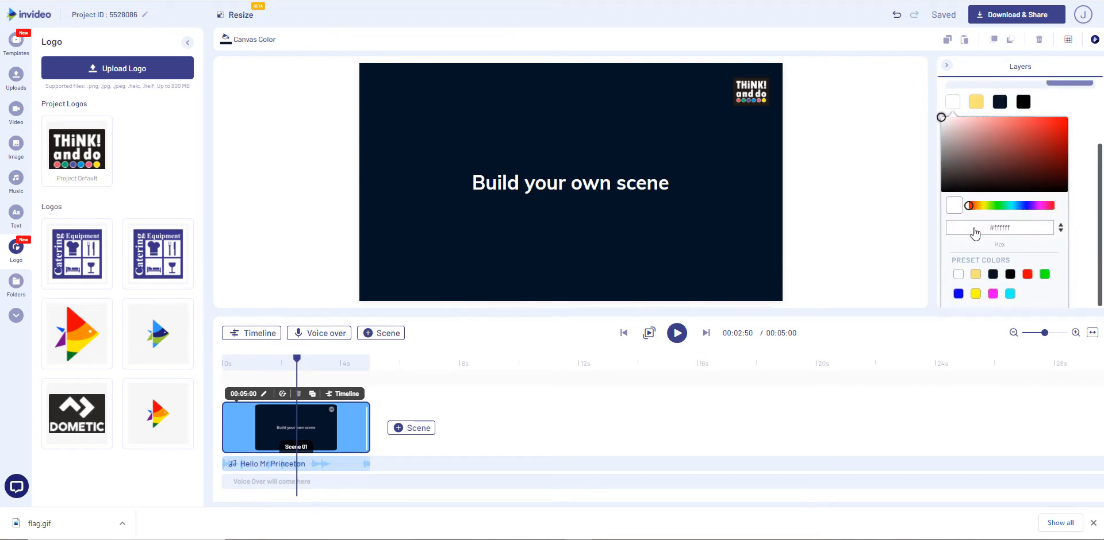
click(1027, 275)
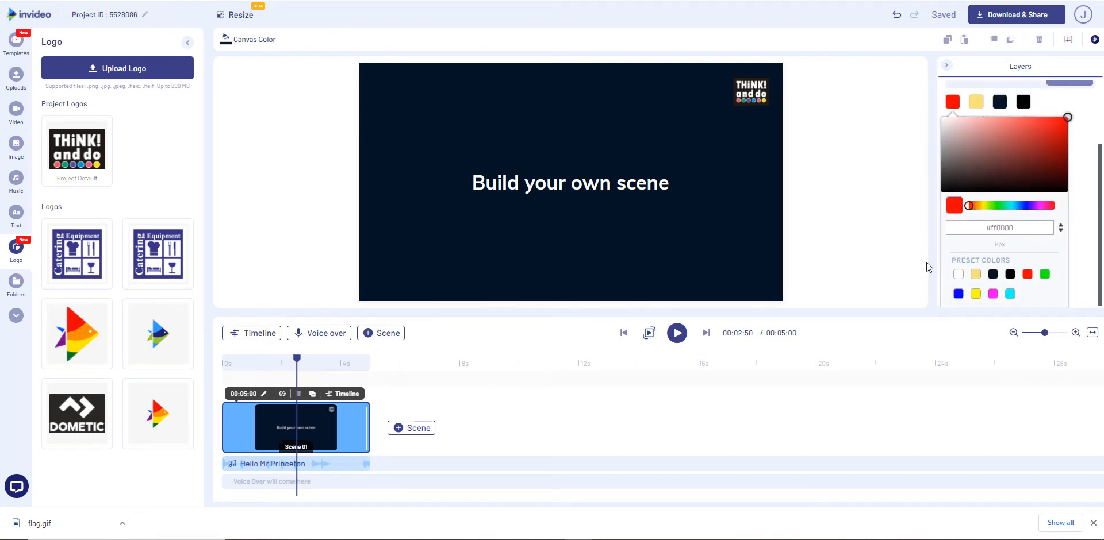
click(903, 260)
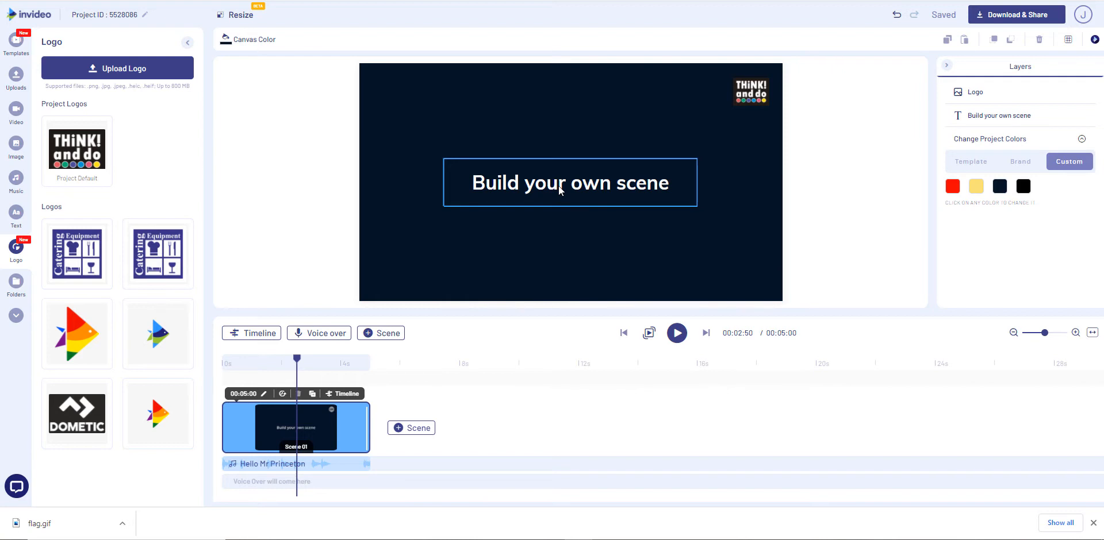
Add a heading above the "Build your own scene" text and highlight its word "placeholder"
click(16, 217)
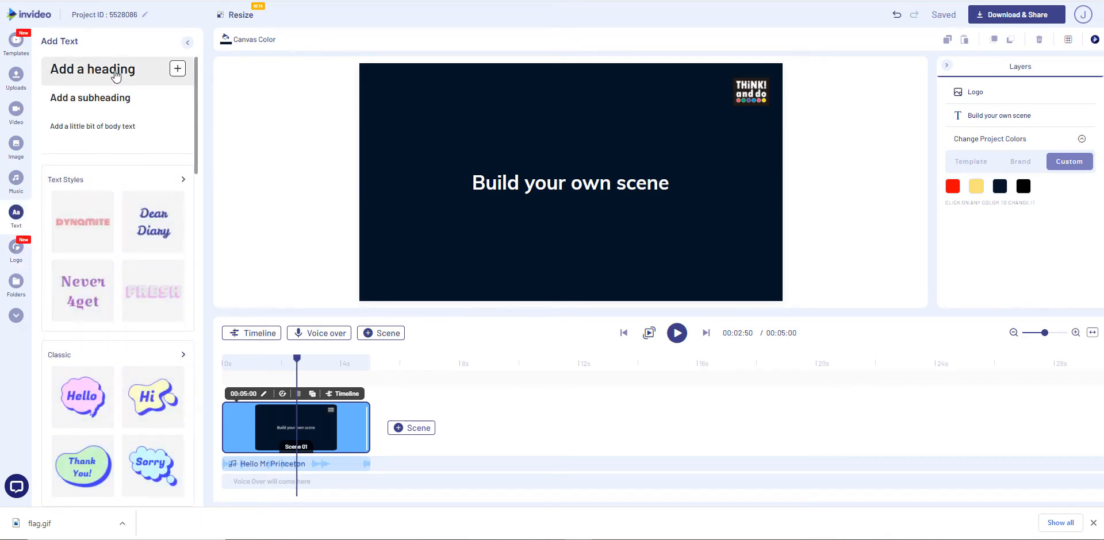
click(115, 74)
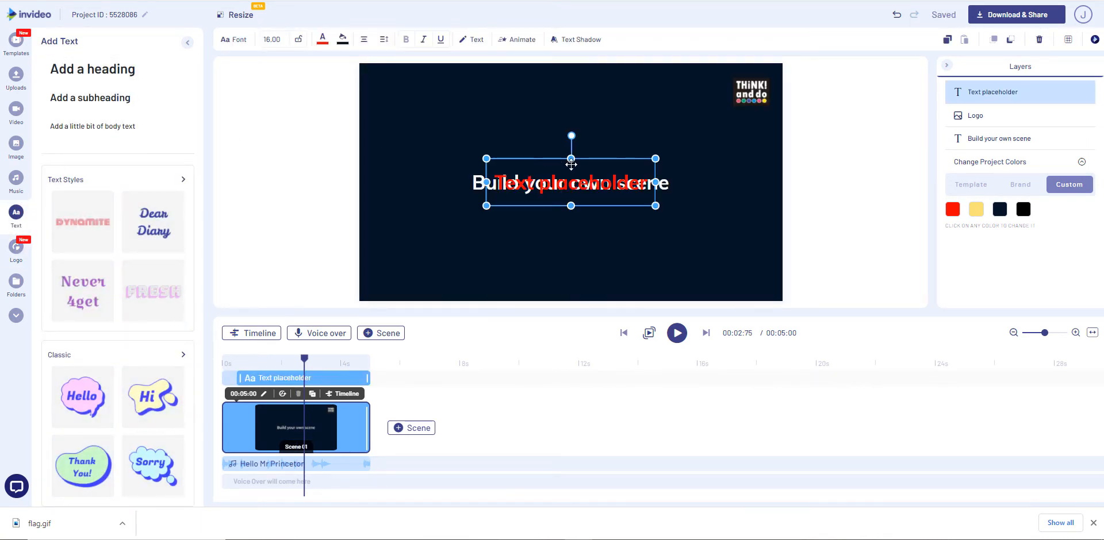
drag(571, 165, 561, 104)
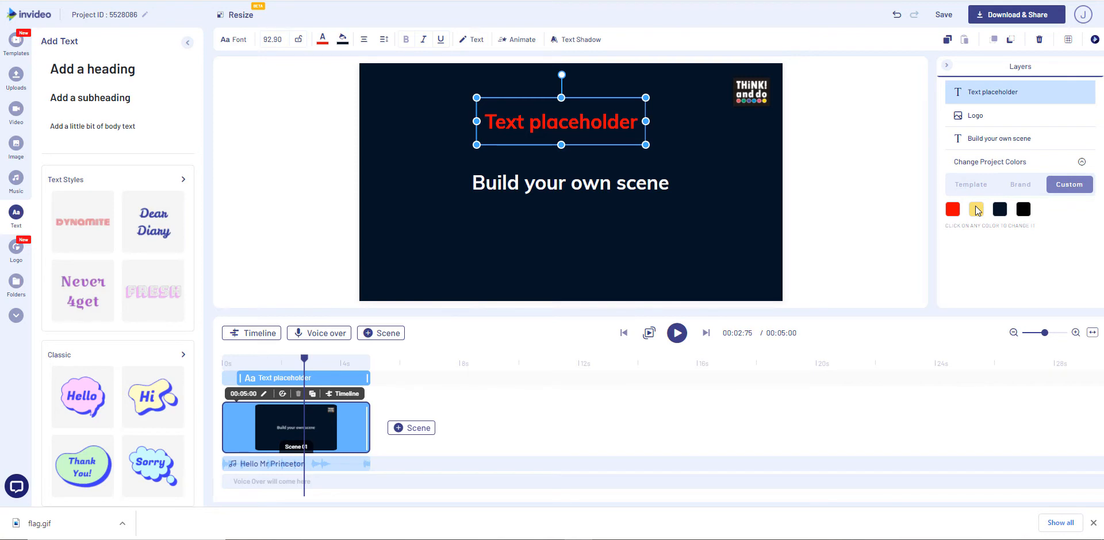
double_click(599, 123)
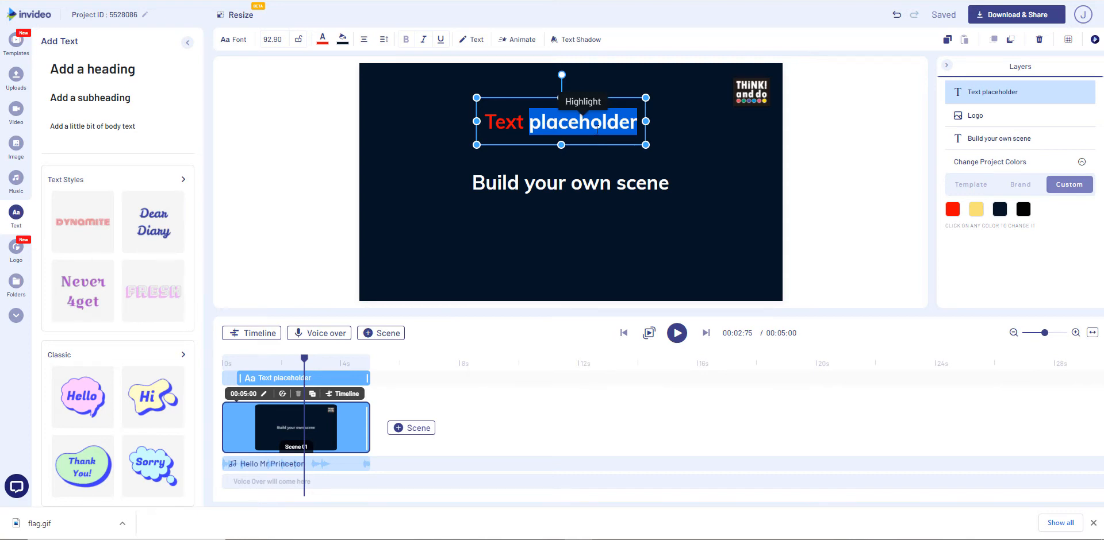
click(585, 101)
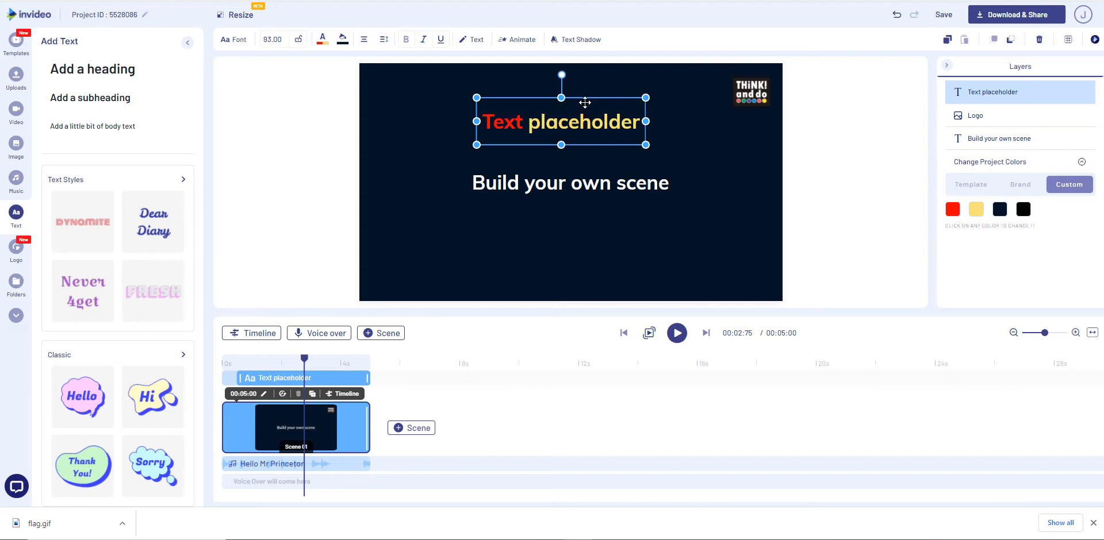
Set the second custom project color to the preset magenta #ff00ff
click(971, 210)
scroll(971, 224, down, 1)
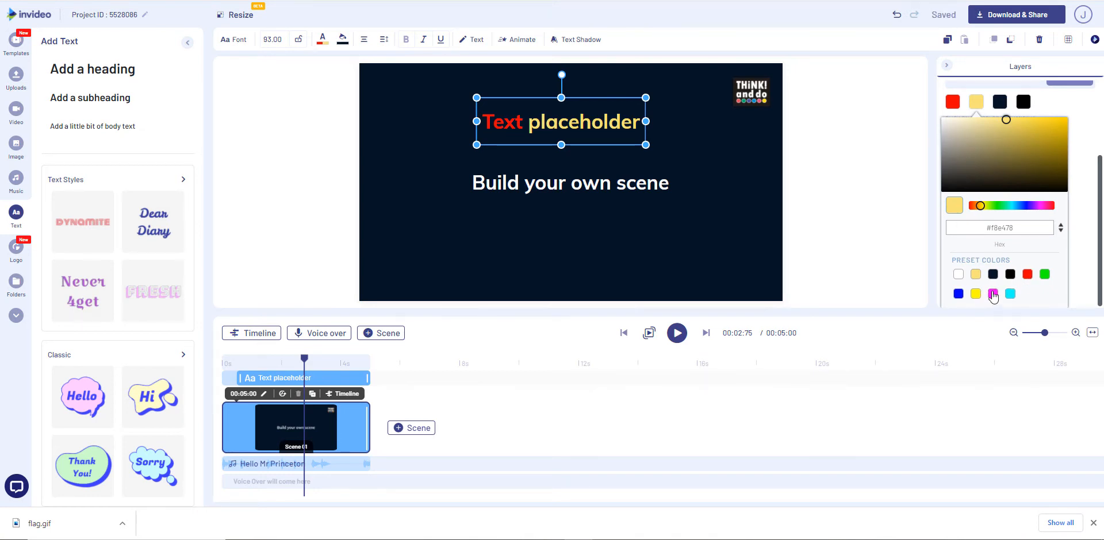
click(993, 294)
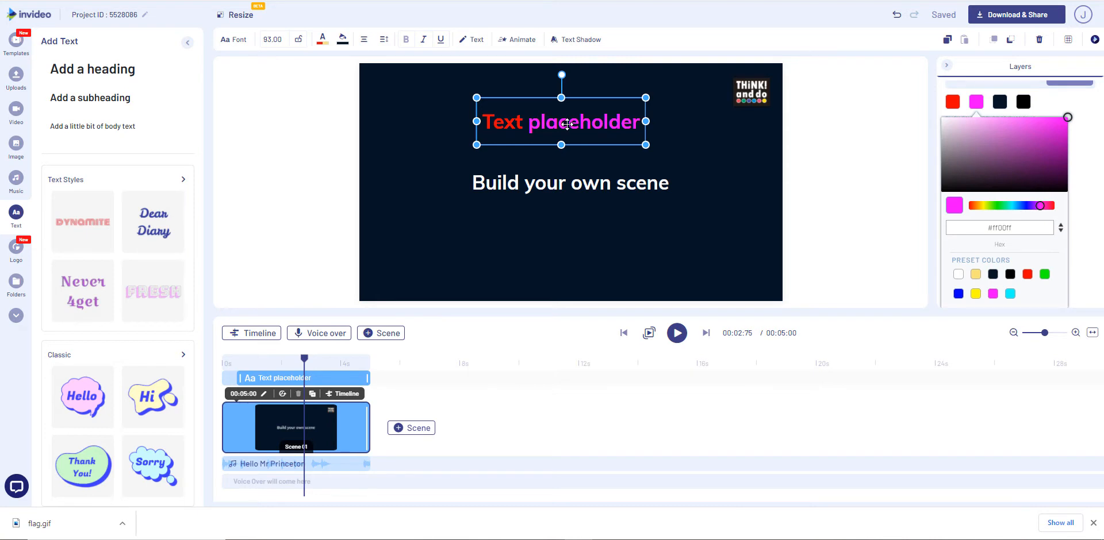
Highlight the word "scene" in "Build your own scene" and set its highlight color to the preset green #00ff00
click(322, 38)
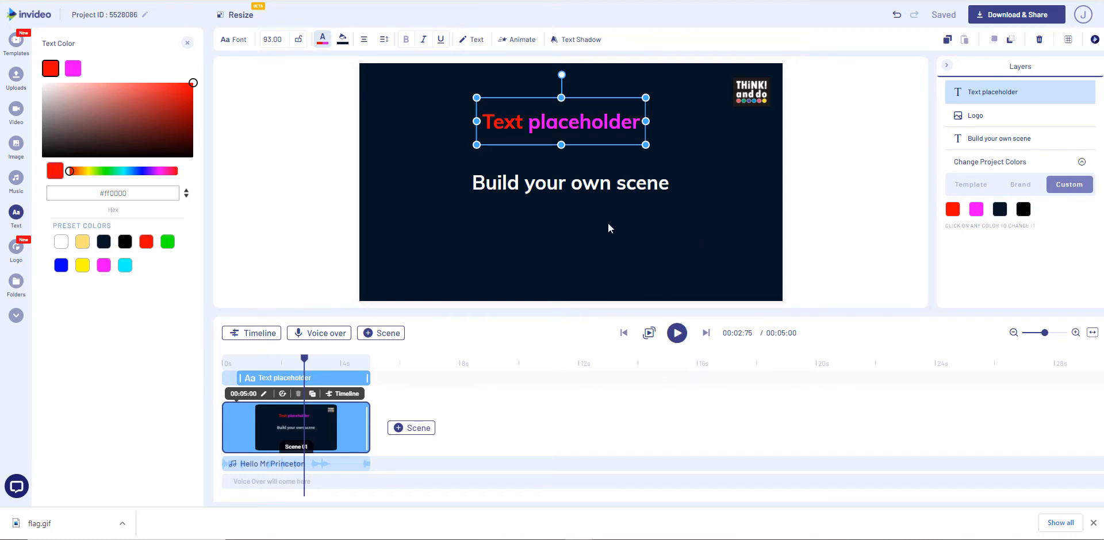
click(561, 199)
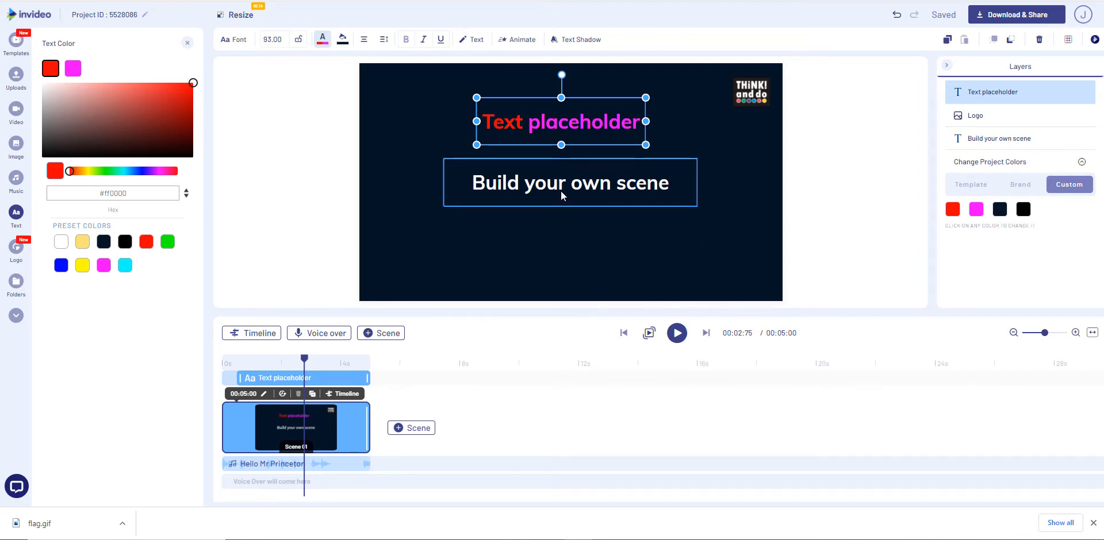
double_click(648, 183)
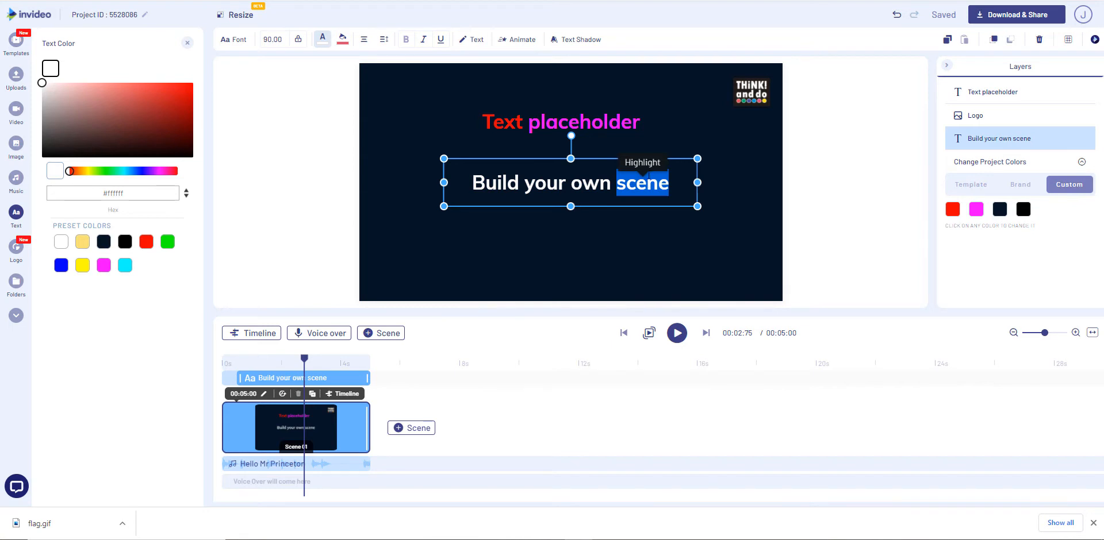
click(642, 163)
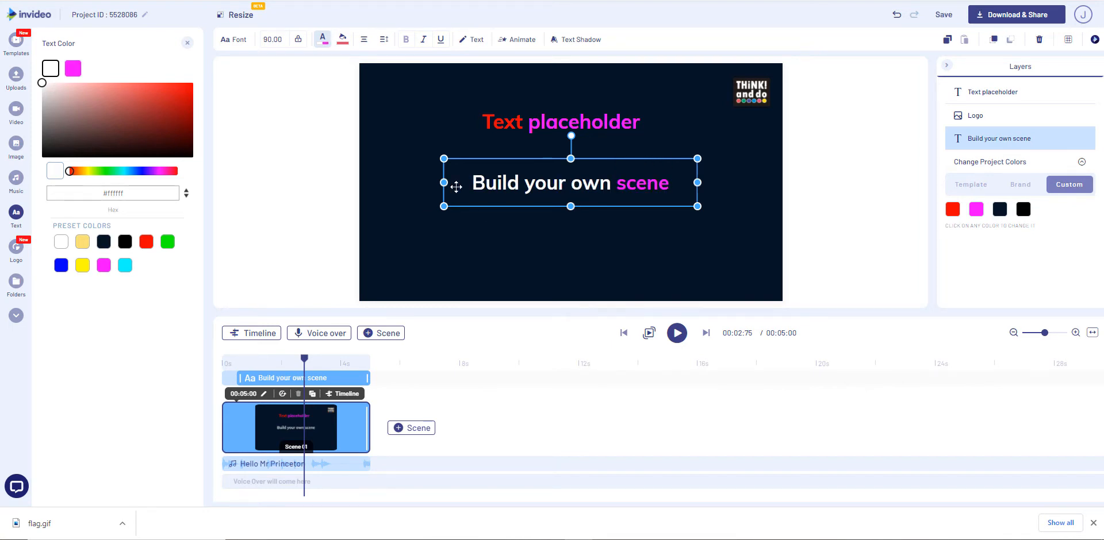
click(72, 68)
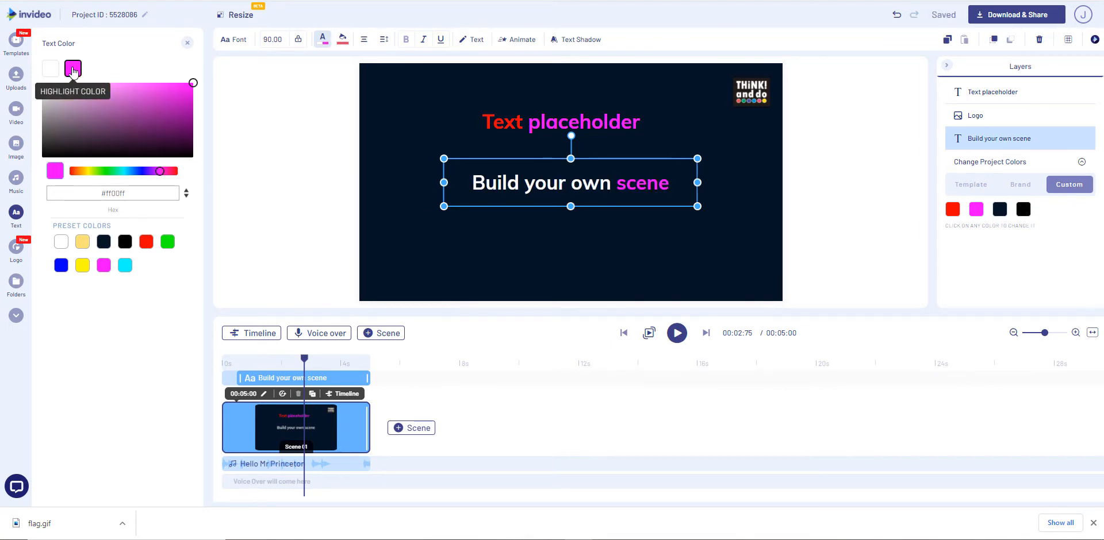
click(165, 244)
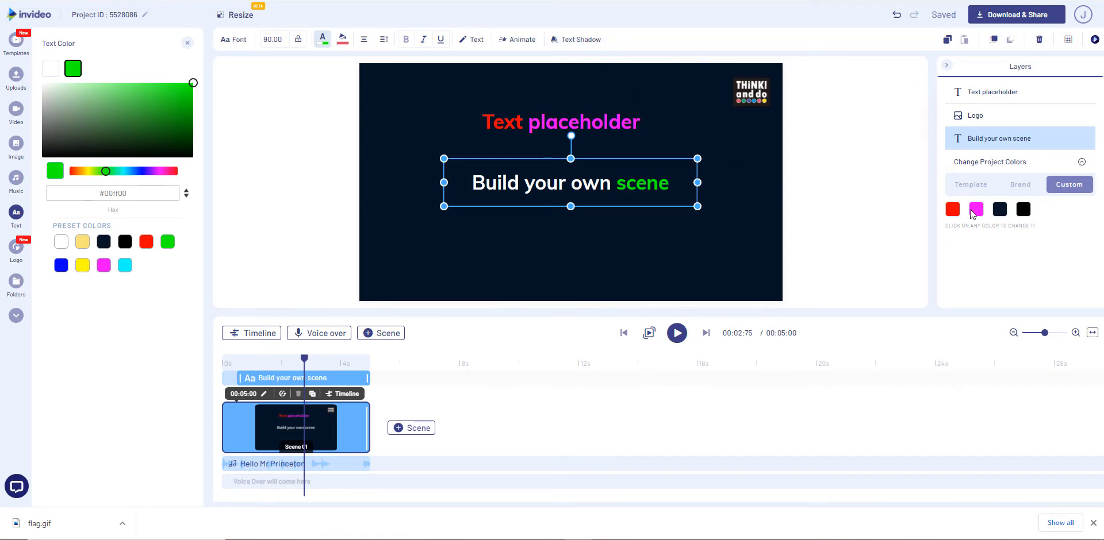
Duplicate scene one and apply the Split Fan transition between the two scenes
click(313, 394)
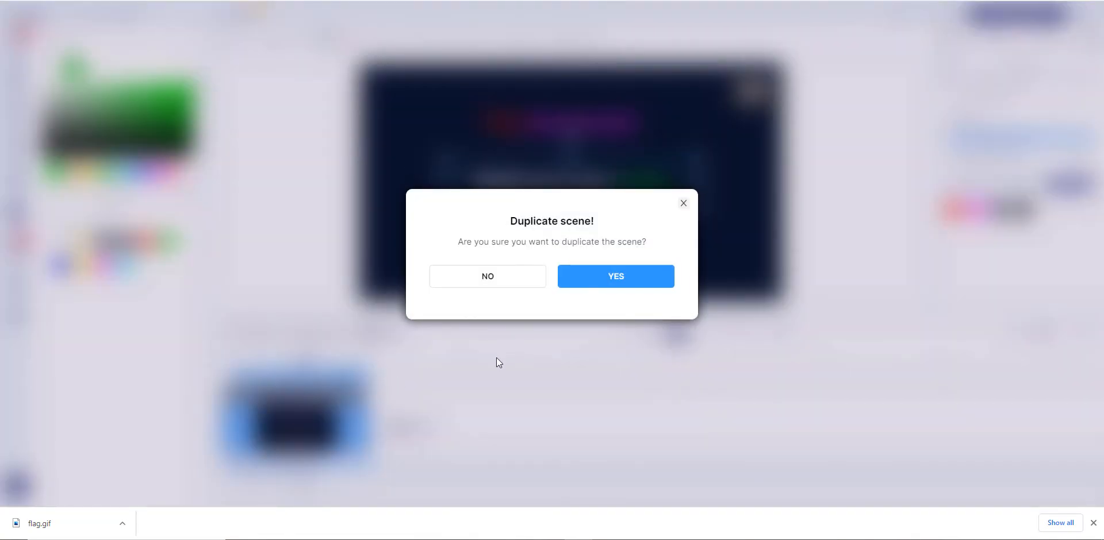
click(605, 281)
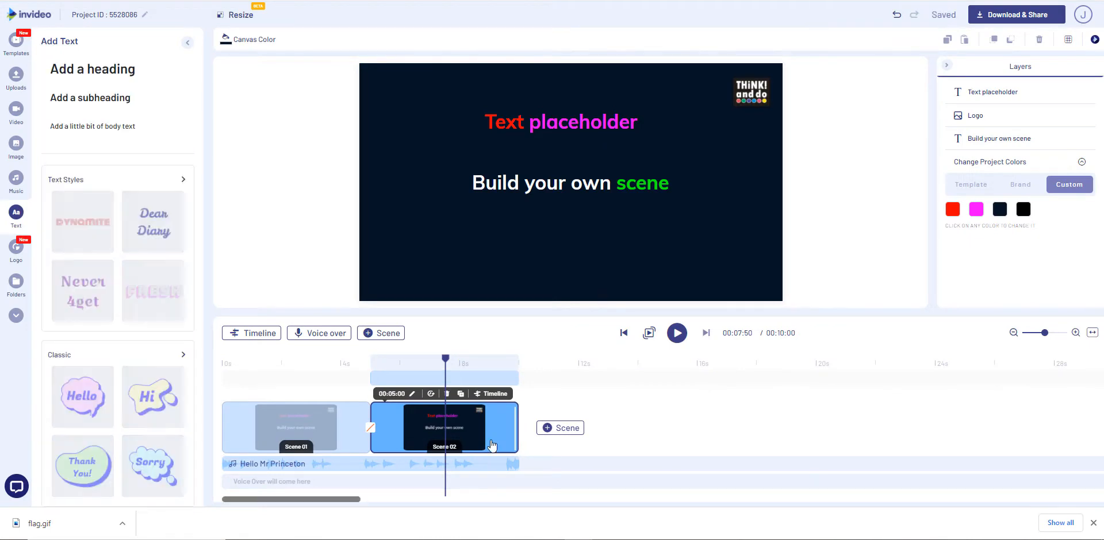
click(370, 429)
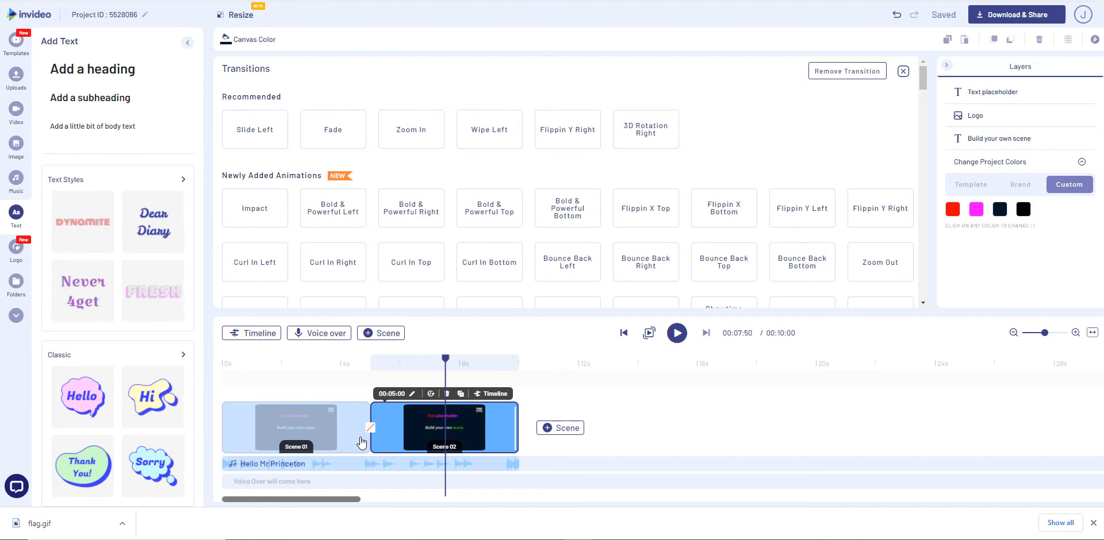
scroll(419, 196, down, 5)
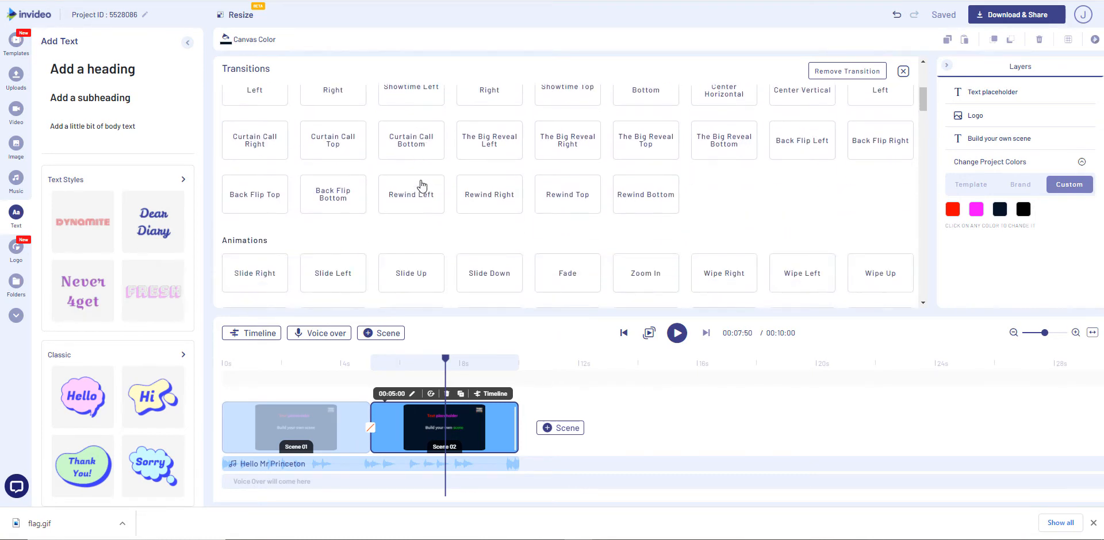
scroll(421, 185, down, 6)
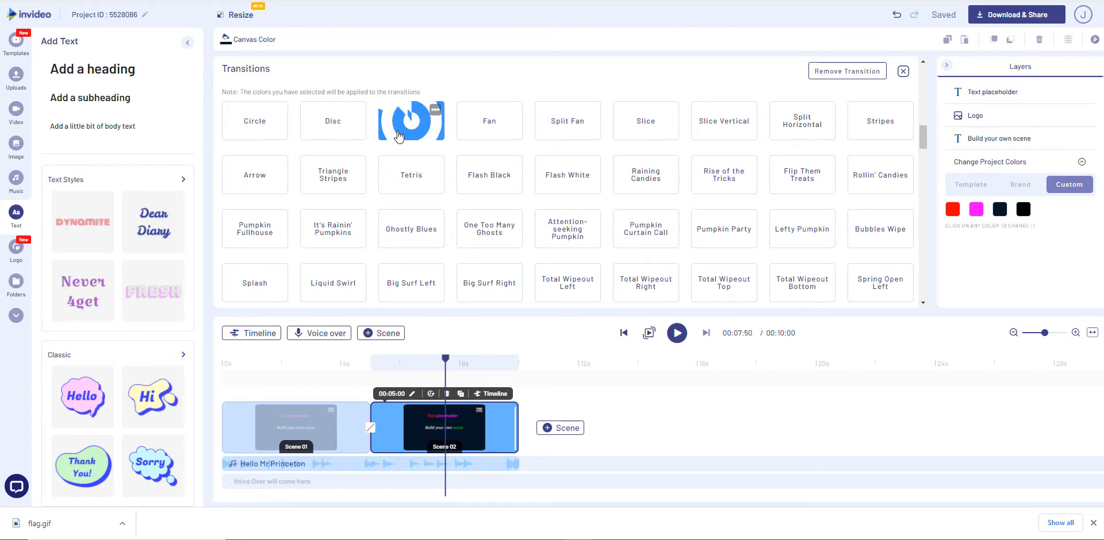
click(421, 138)
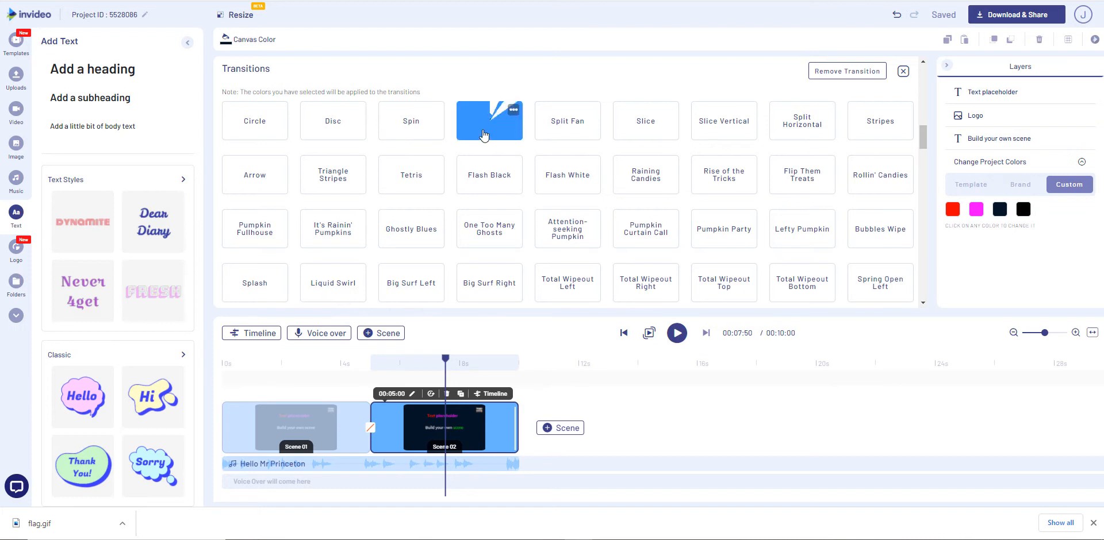
click(564, 137)
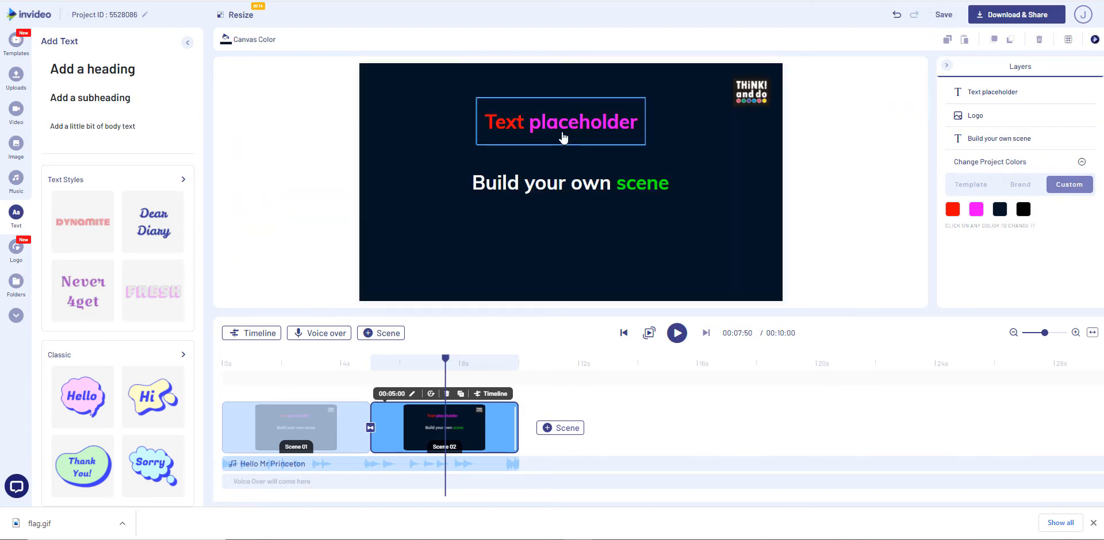
Play the transition between scenes one and two twice, and return the playhead to scene one
drag(445, 359, 348, 371)
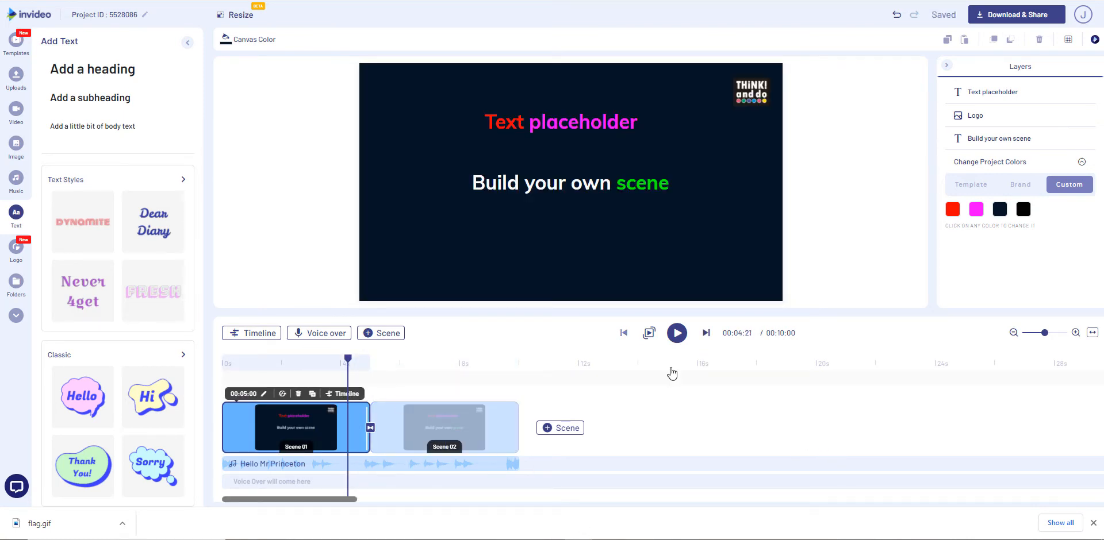
click(678, 335)
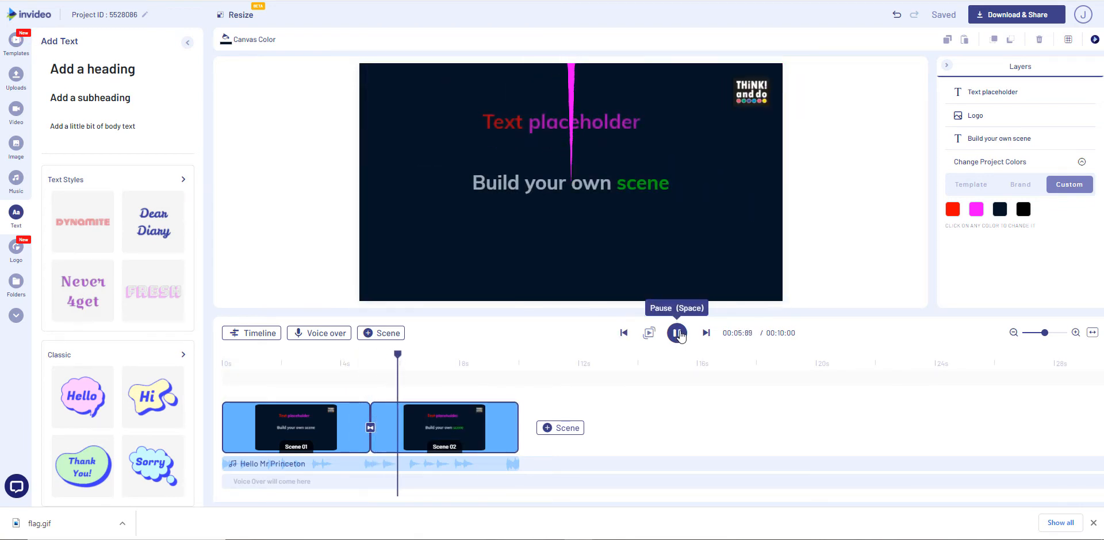
click(678, 334)
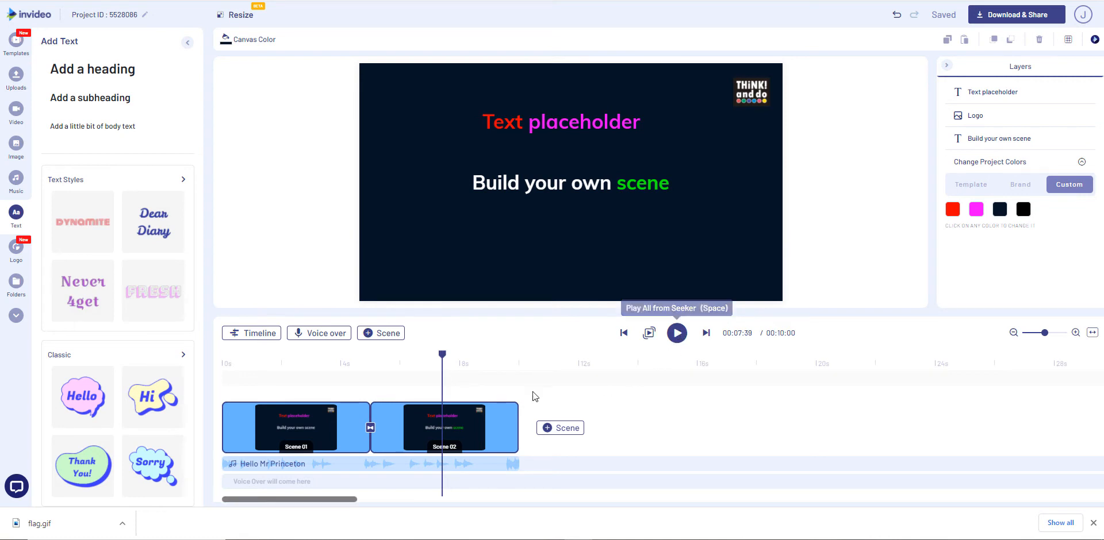
click(292, 360)
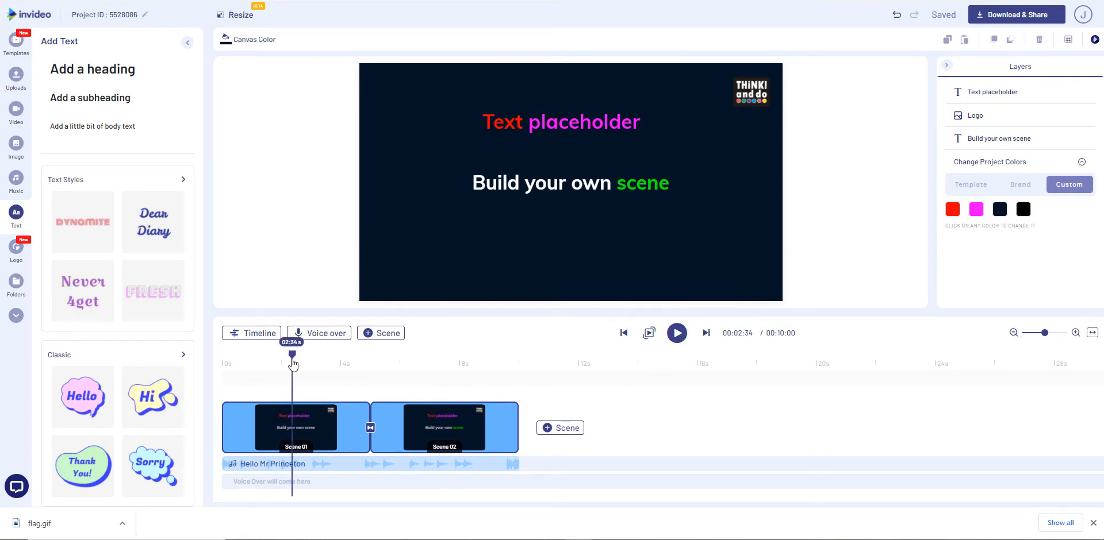
click(676, 339)
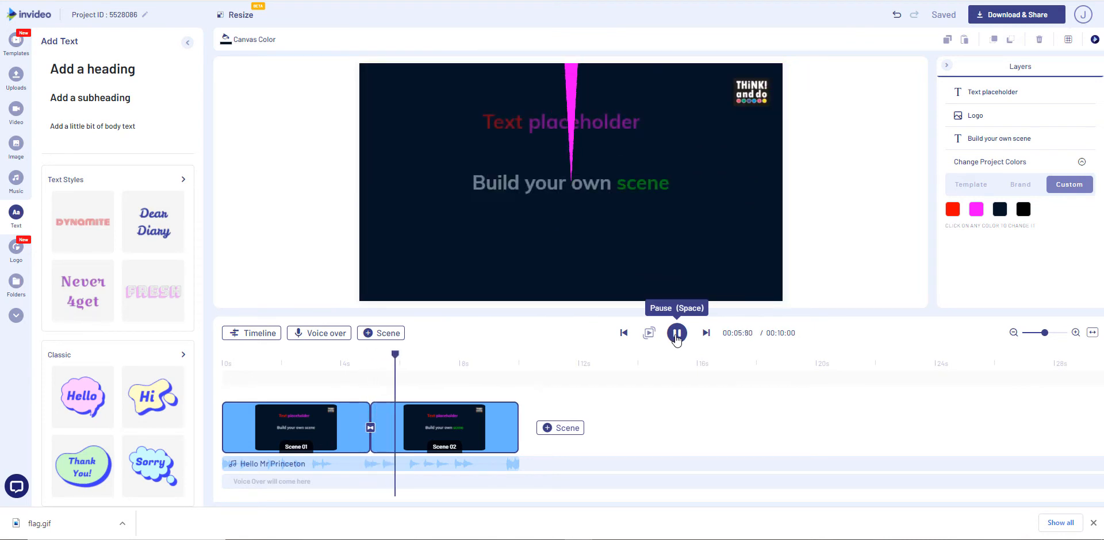
click(676, 334)
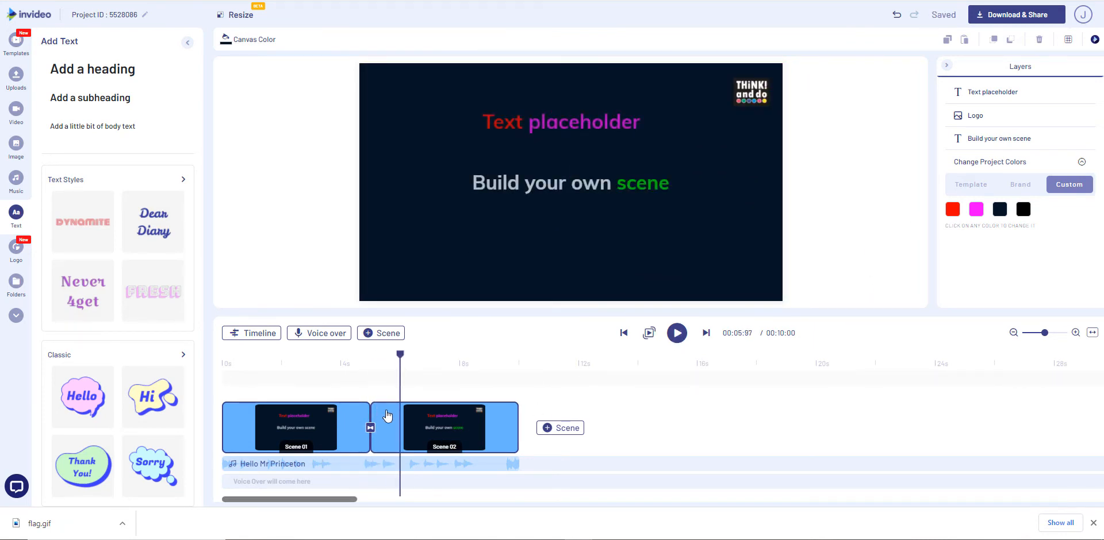
drag(400, 354, 345, 357)
click(319, 375)
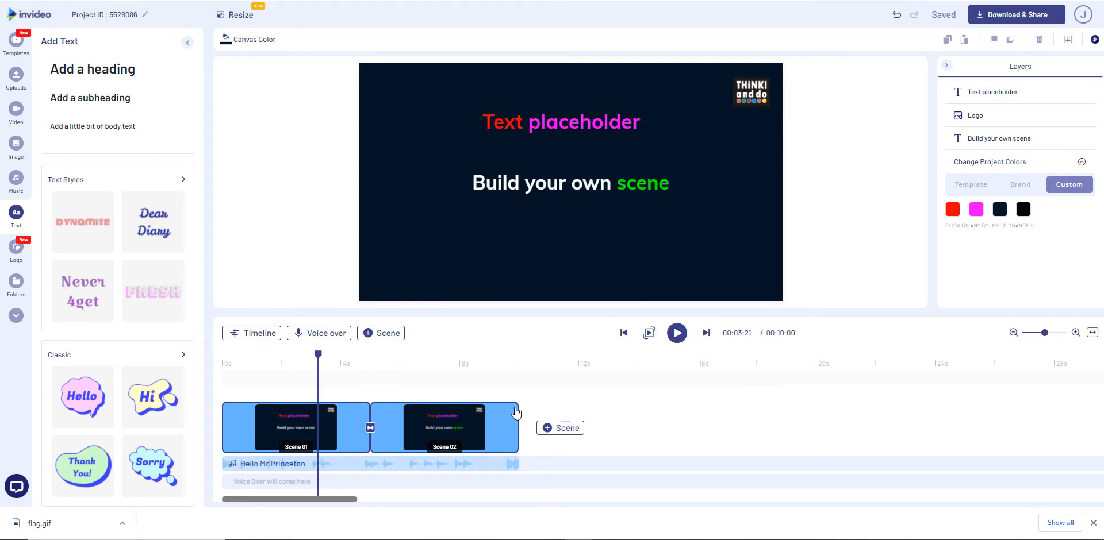
Set the second custom project color to the preset blue #0000ff
click(977, 211)
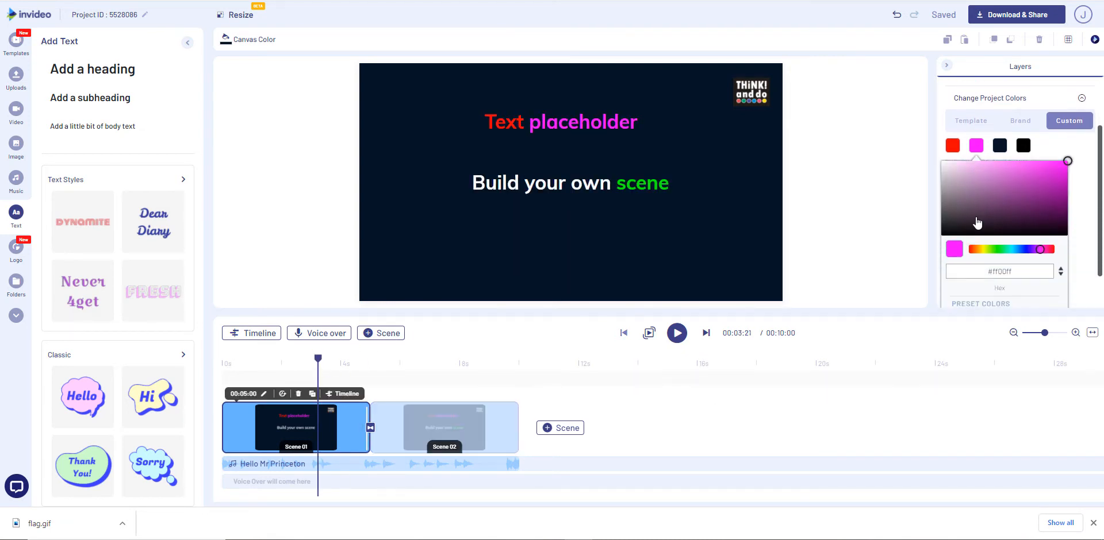
scroll(977, 230, down, 1)
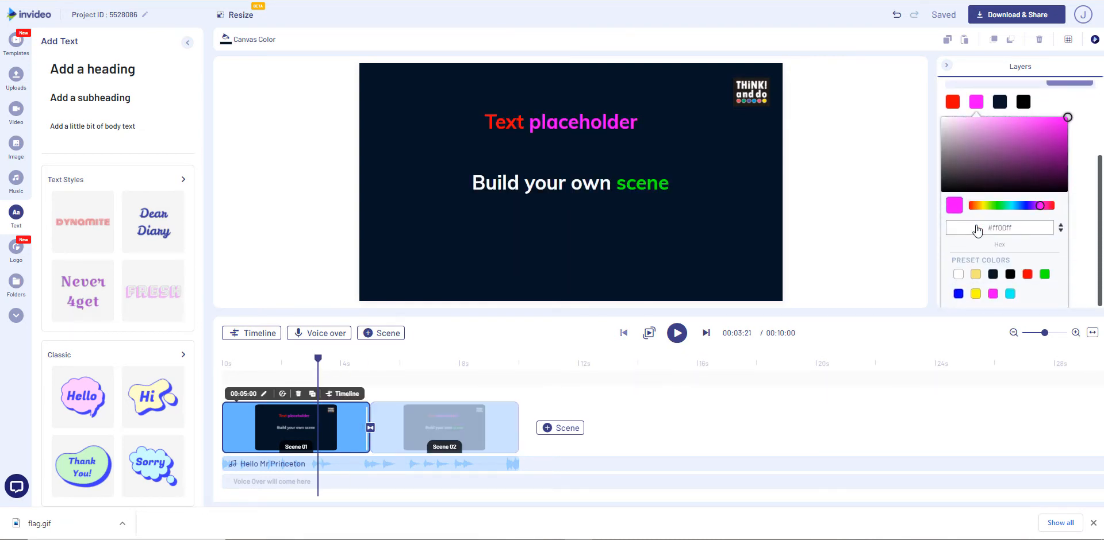
click(957, 294)
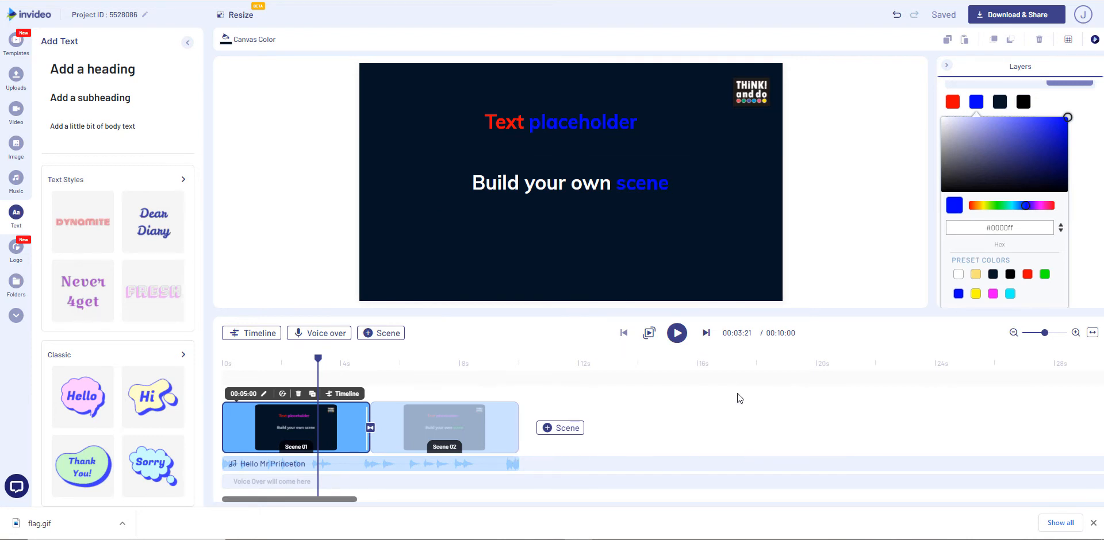
Replay the transition from scene one into scene two to check its project color
click(676, 334)
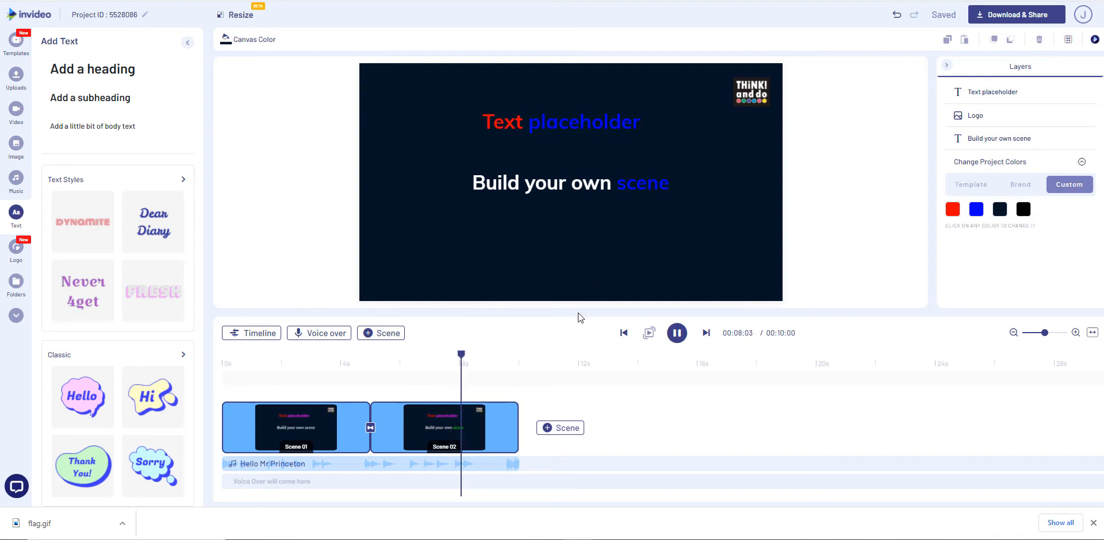
click(317, 428)
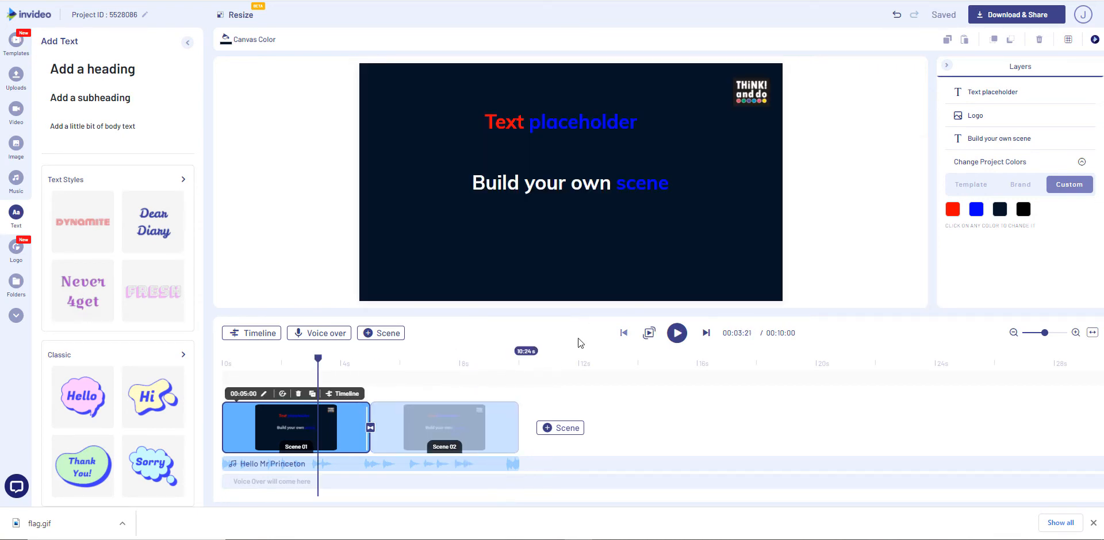
click(677, 334)
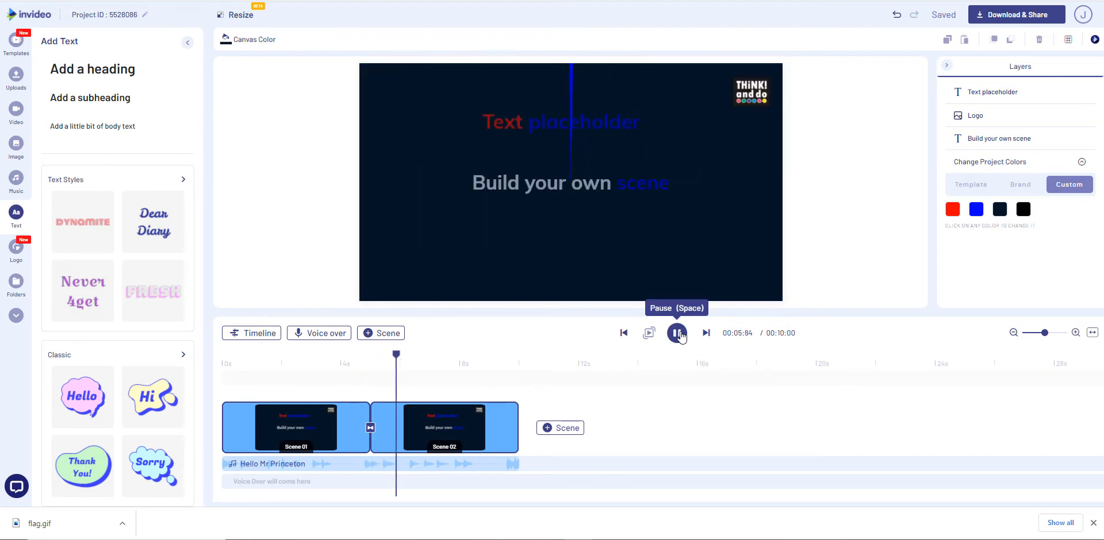
click(677, 334)
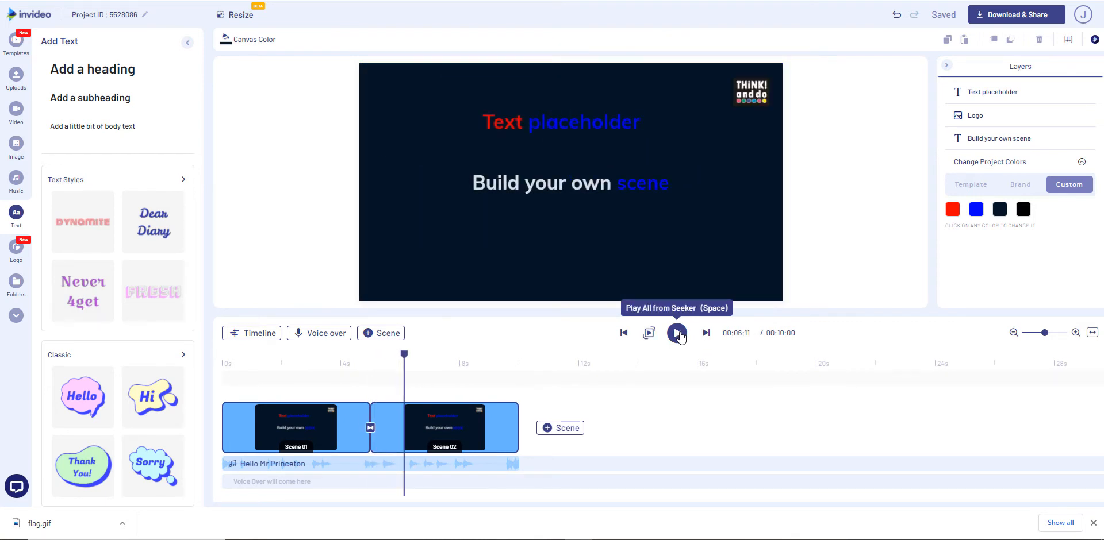
Set the second custom project color to the preset green #00ff00
click(977, 209)
scroll(979, 228, down, 2)
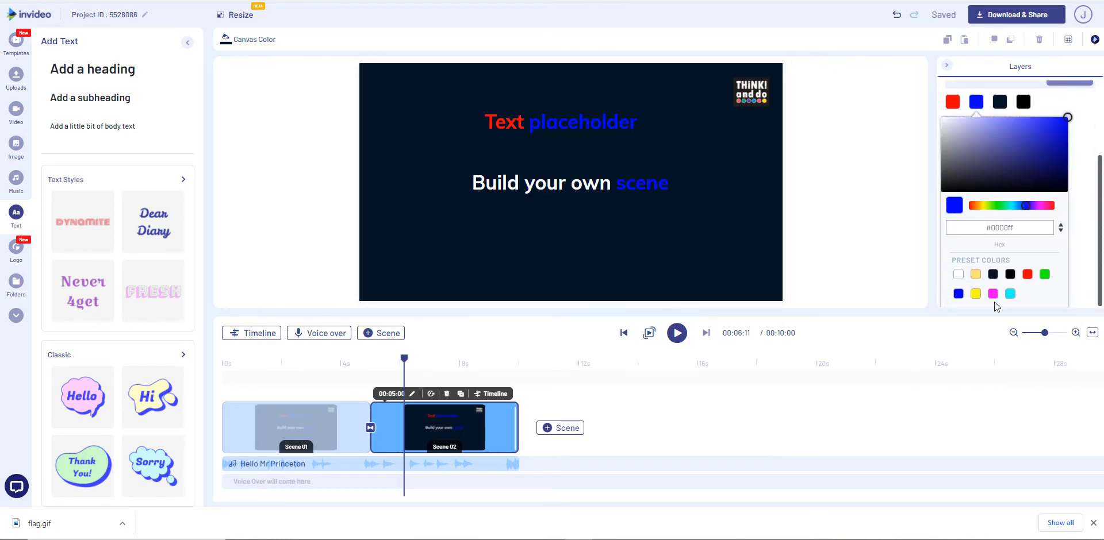
click(1044, 274)
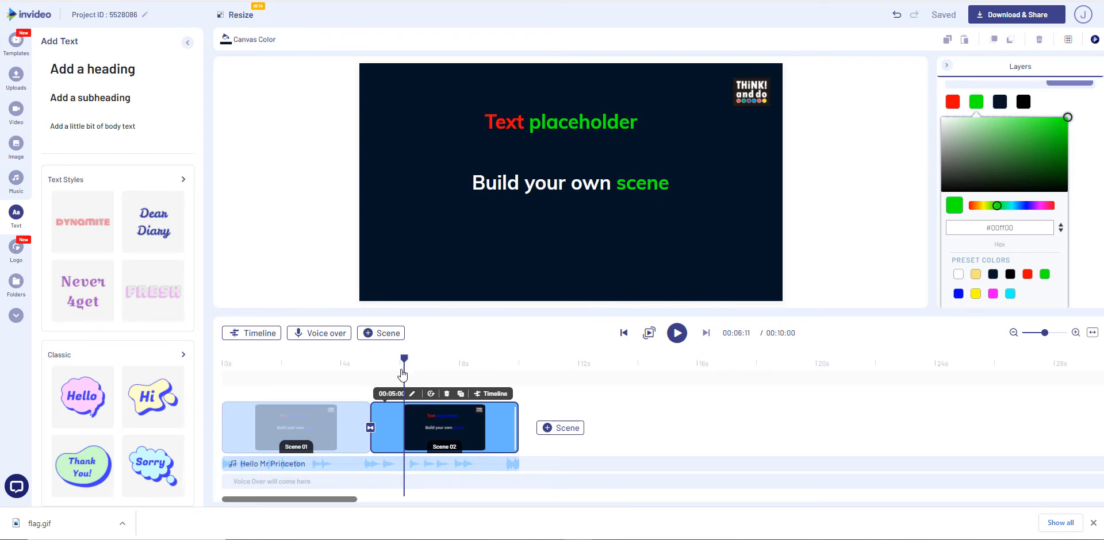
Set the highlight color of "scene" in scene two to the preset red #ff0000 and return the playhead to about 03:44 s
click(633, 183)
click(322, 39)
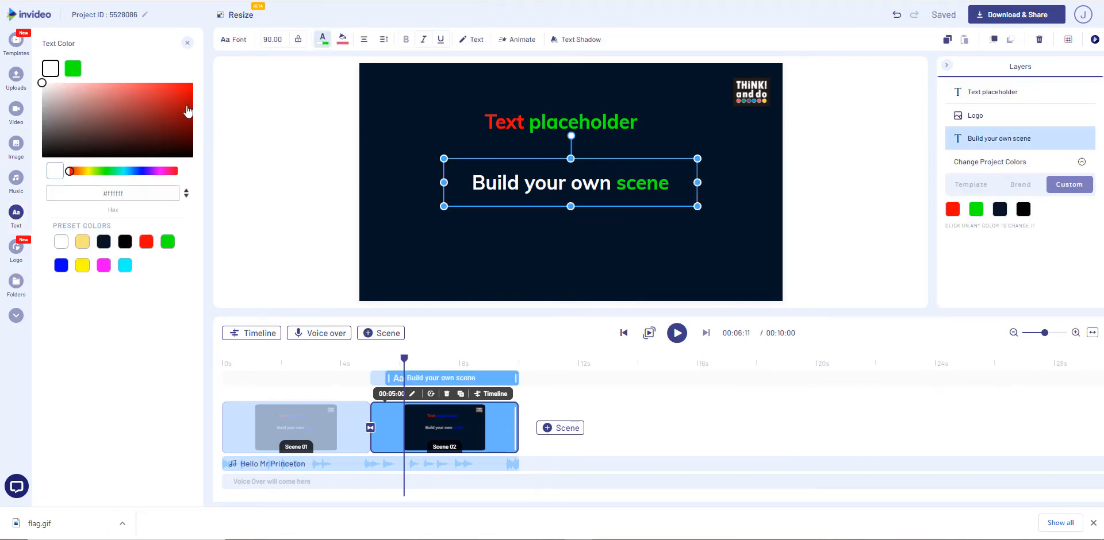
click(73, 69)
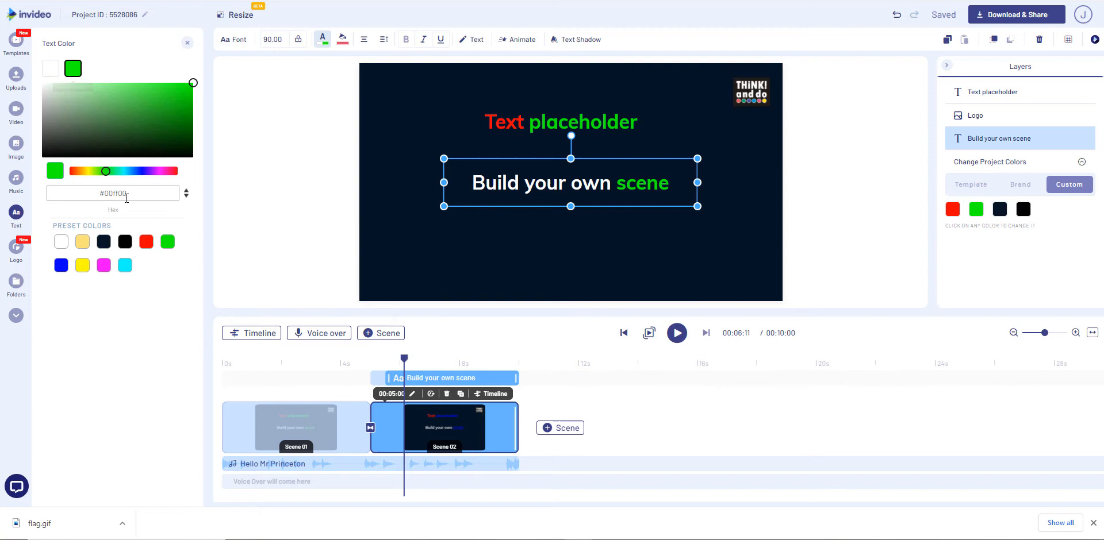
click(147, 243)
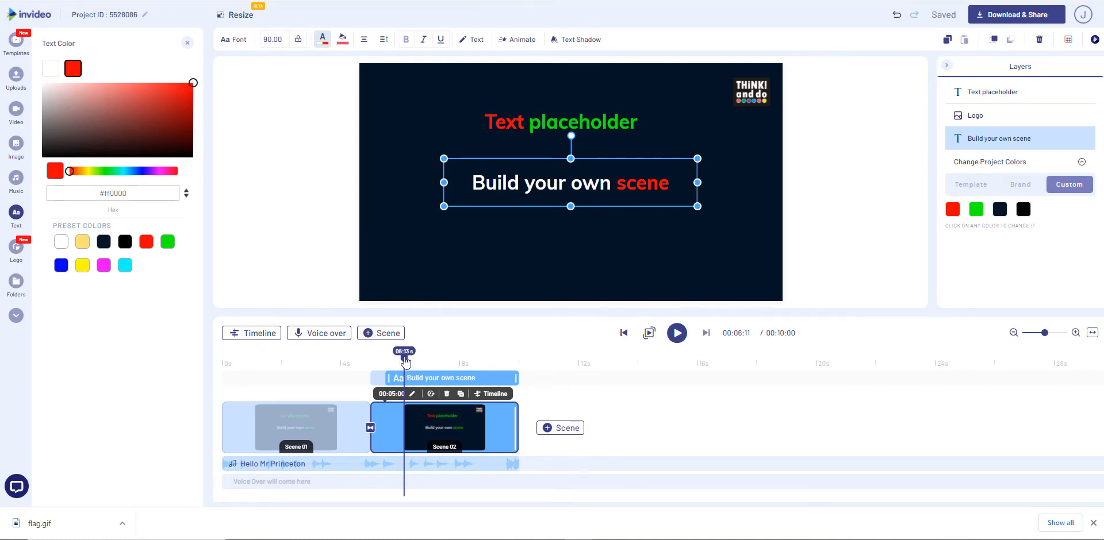
drag(408, 372, 326, 373)
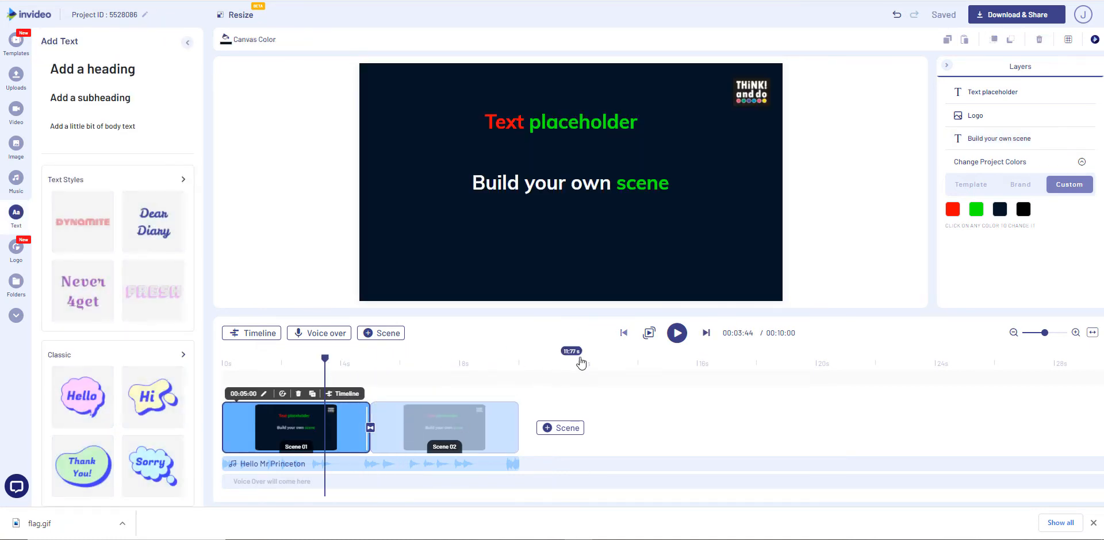
Play the transition from scene one into scene two twice to compare it with the second project color
click(677, 334)
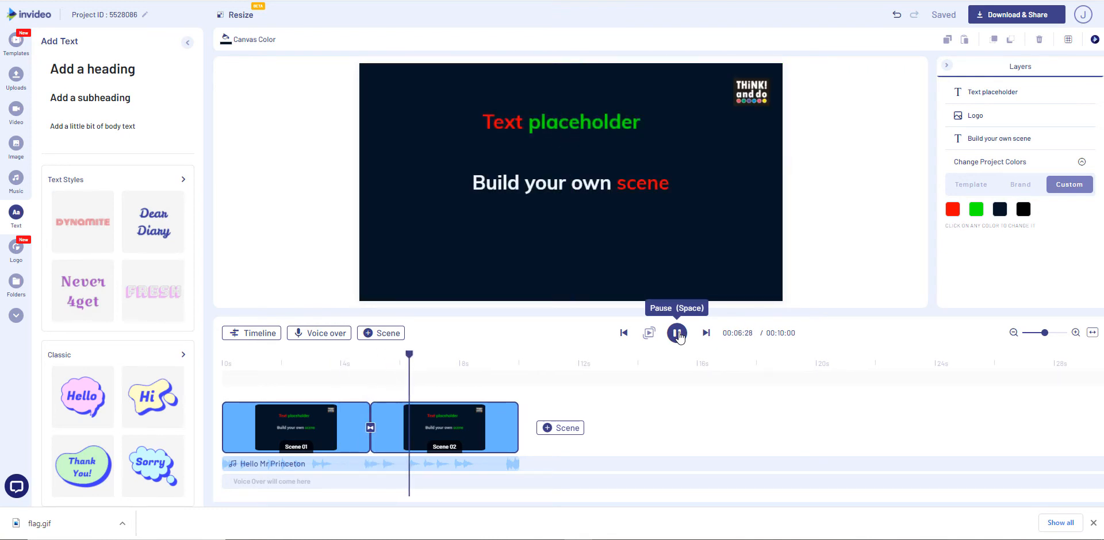
click(677, 334)
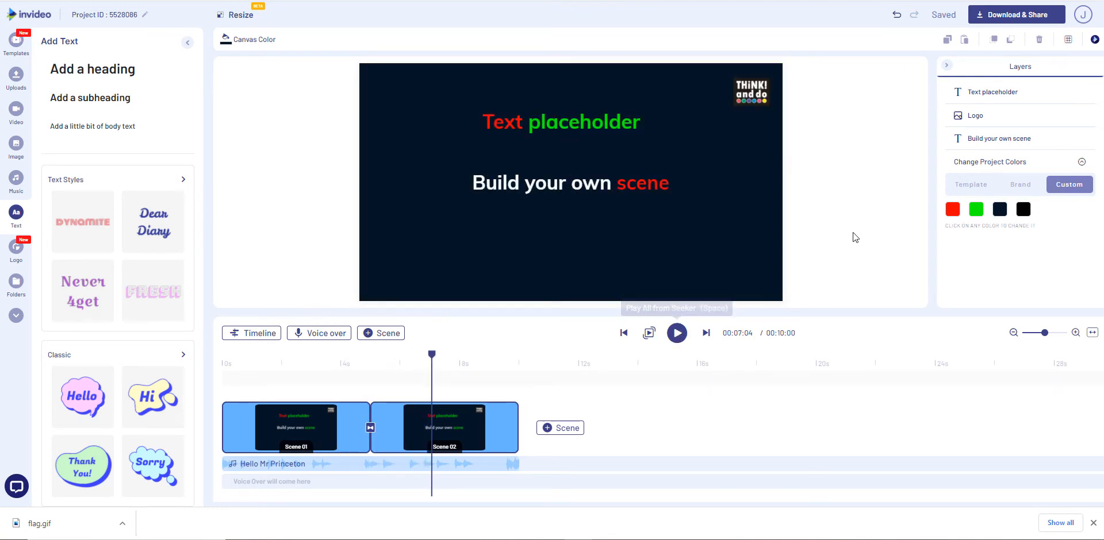
click(979, 206)
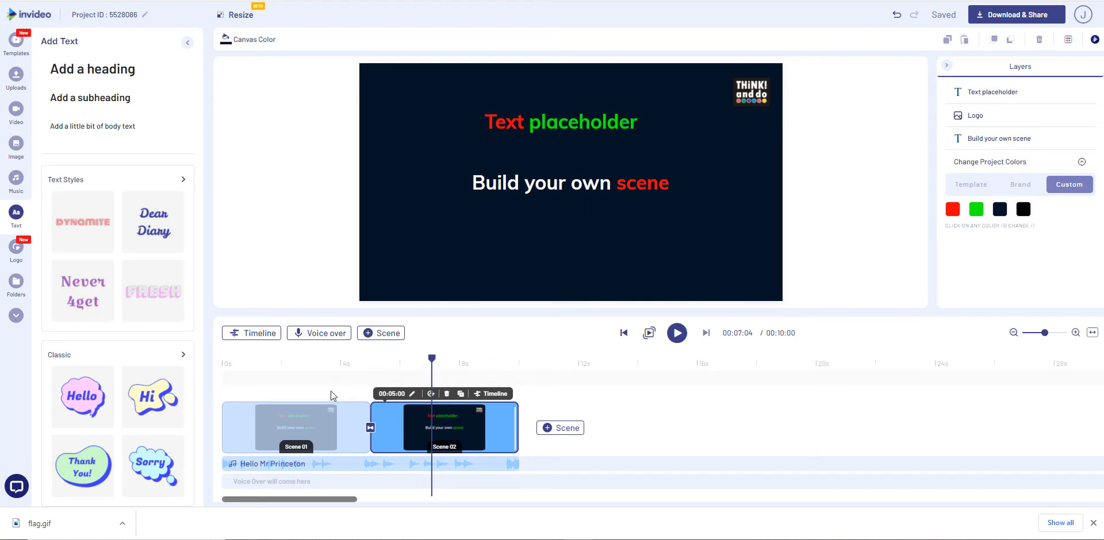
click(330, 364)
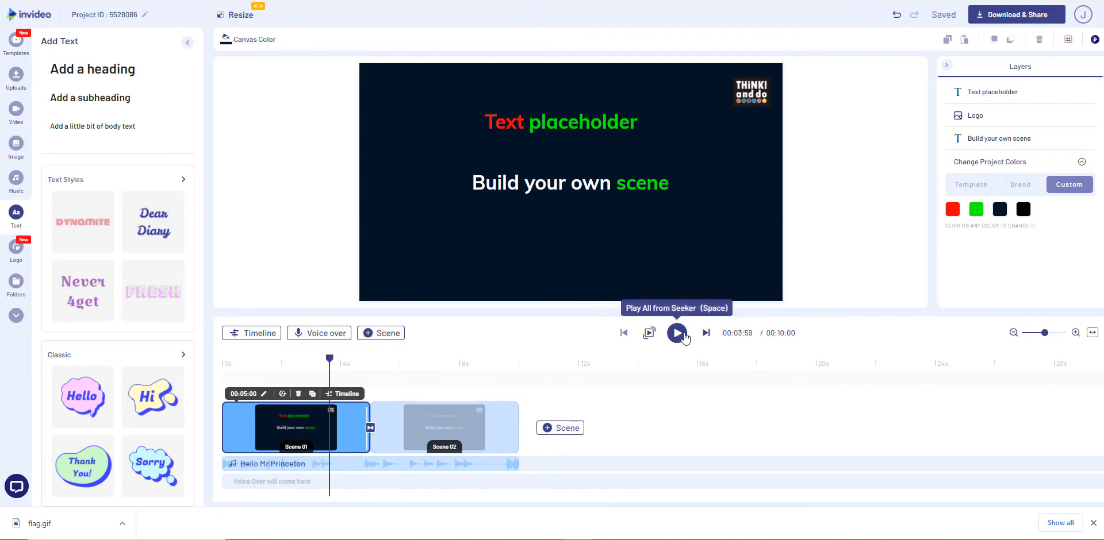
click(683, 336)
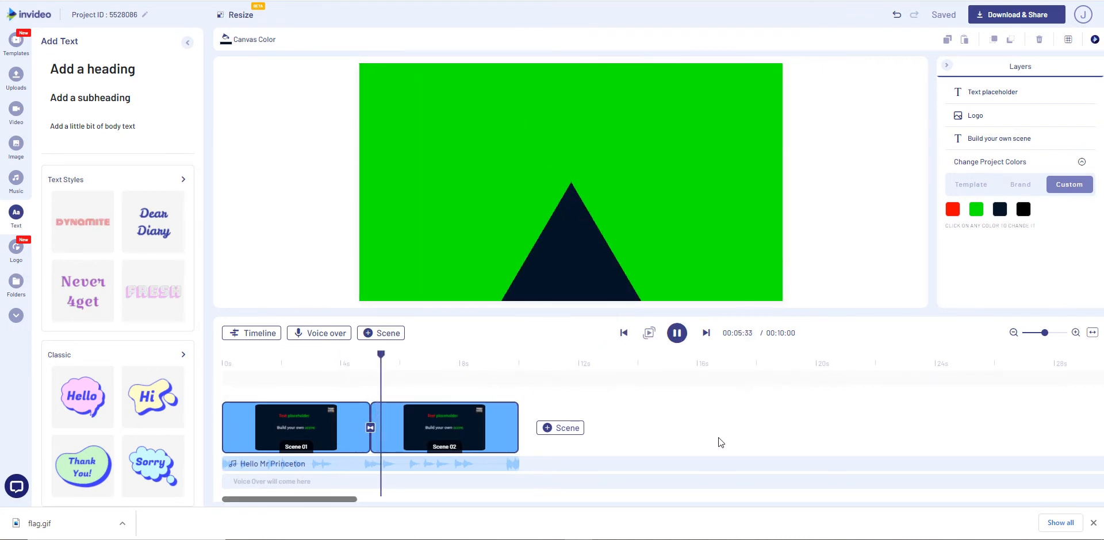
click(684, 342)
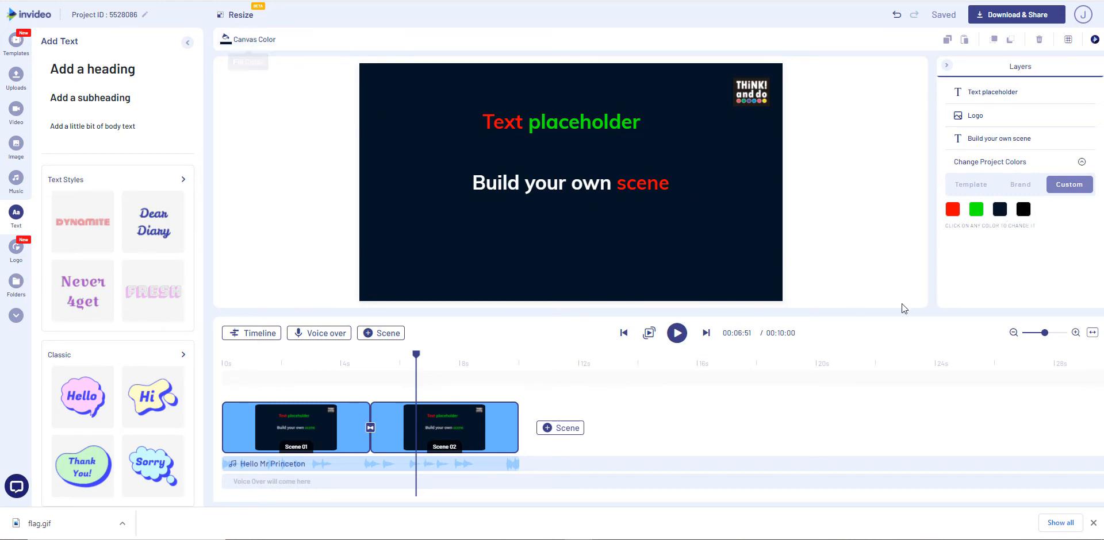
Set the third custom project color, used for the scene backgrounds, to the preset cyan #00ffff
click(999, 211)
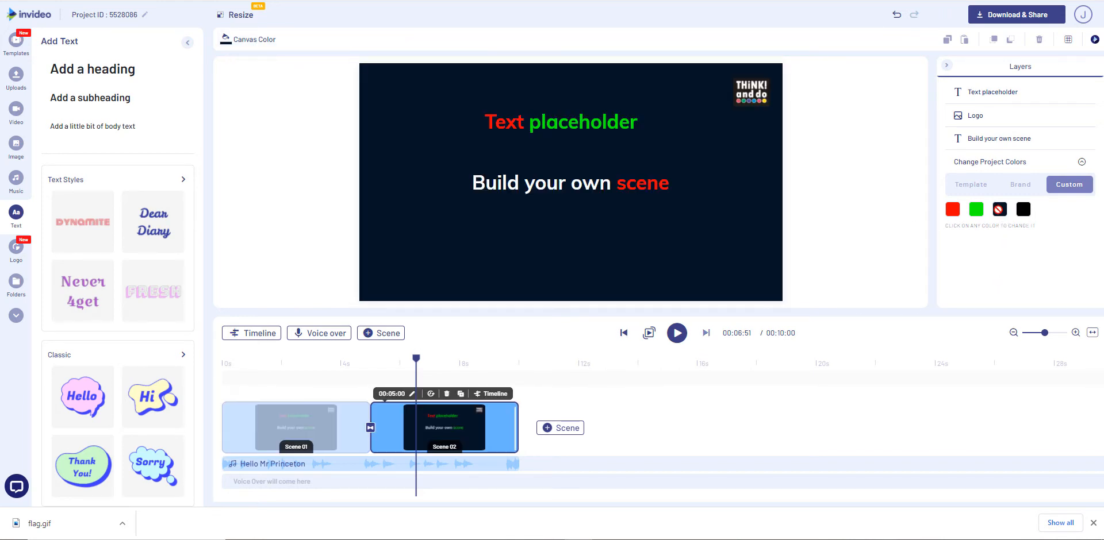
click(998, 209)
scroll(998, 209, down, 2)
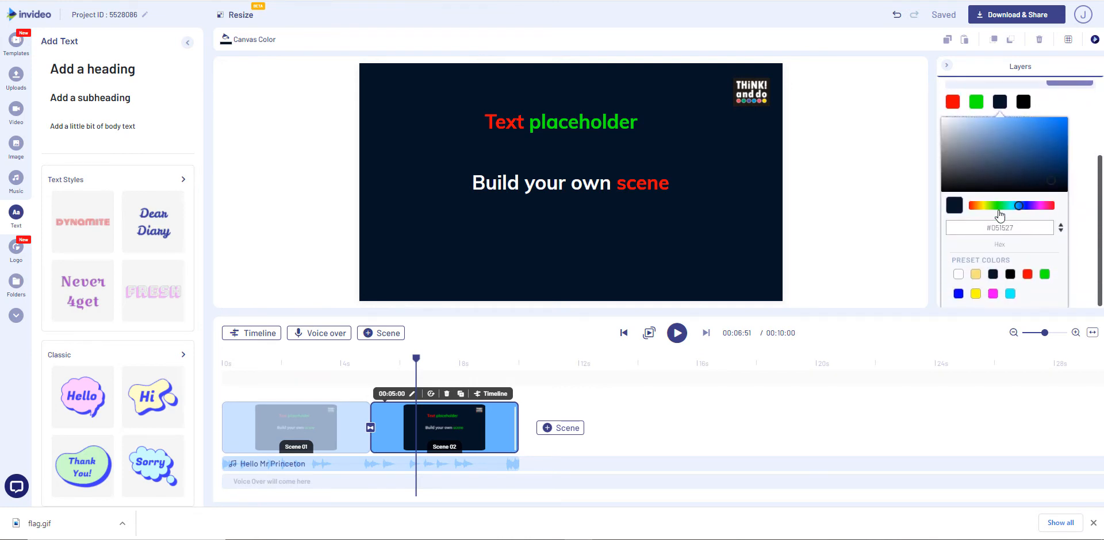
click(1010, 294)
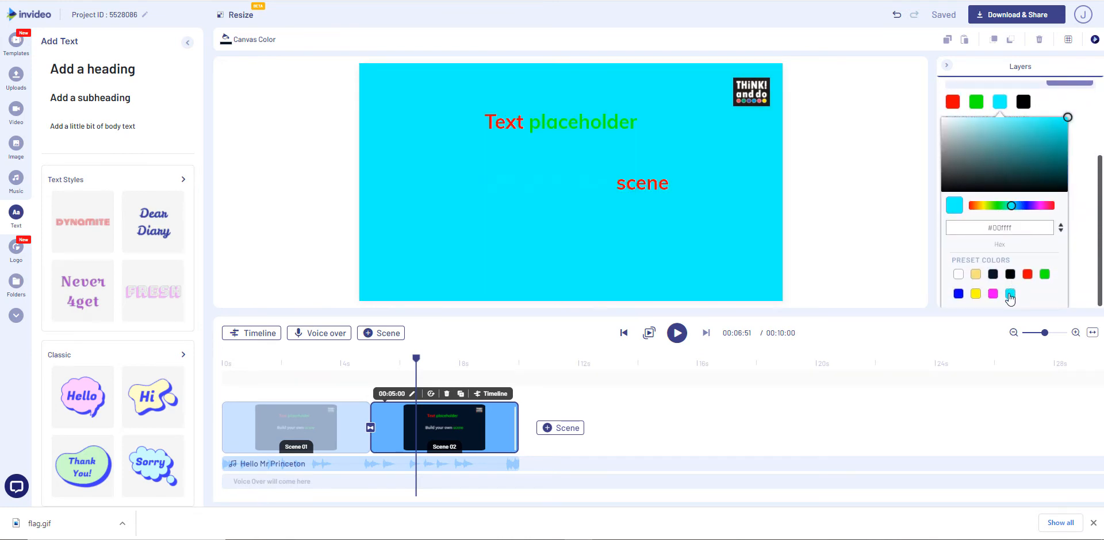
click(279, 150)
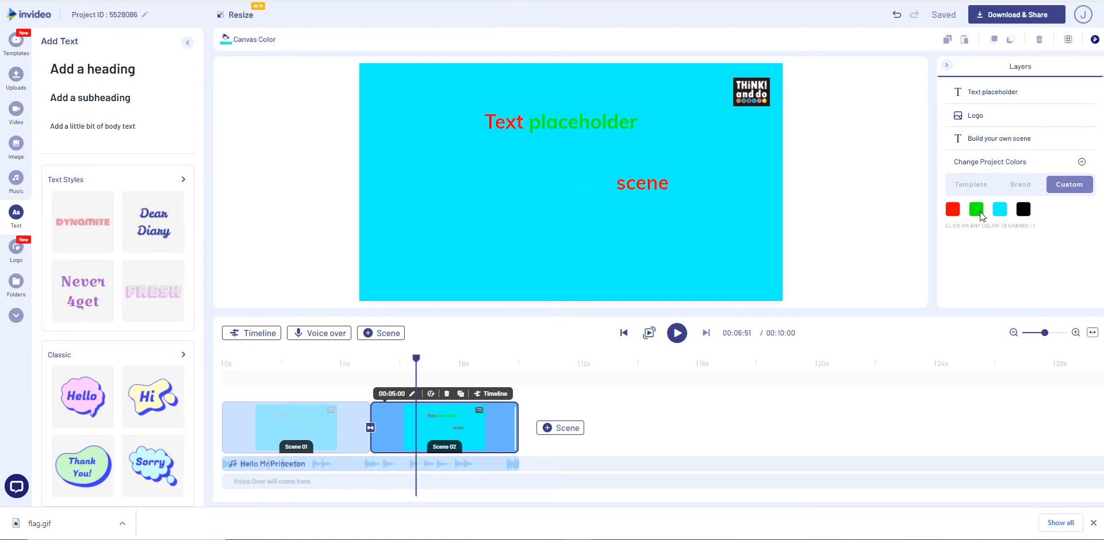
Add a subheading text layer to scene two below the existing text and highlight its word "placeholder"
click(951, 211)
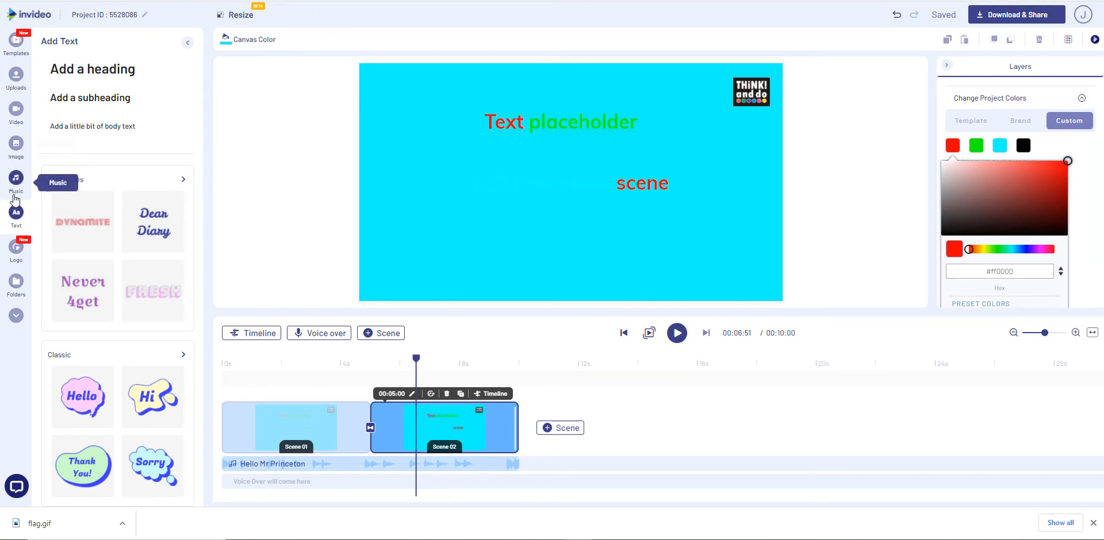
click(92, 99)
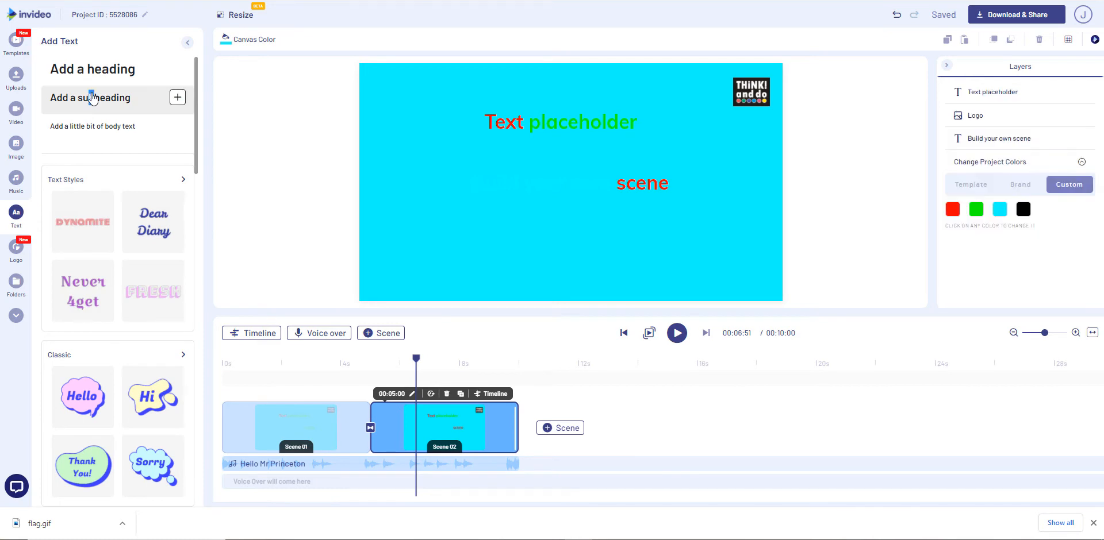
click(92, 99)
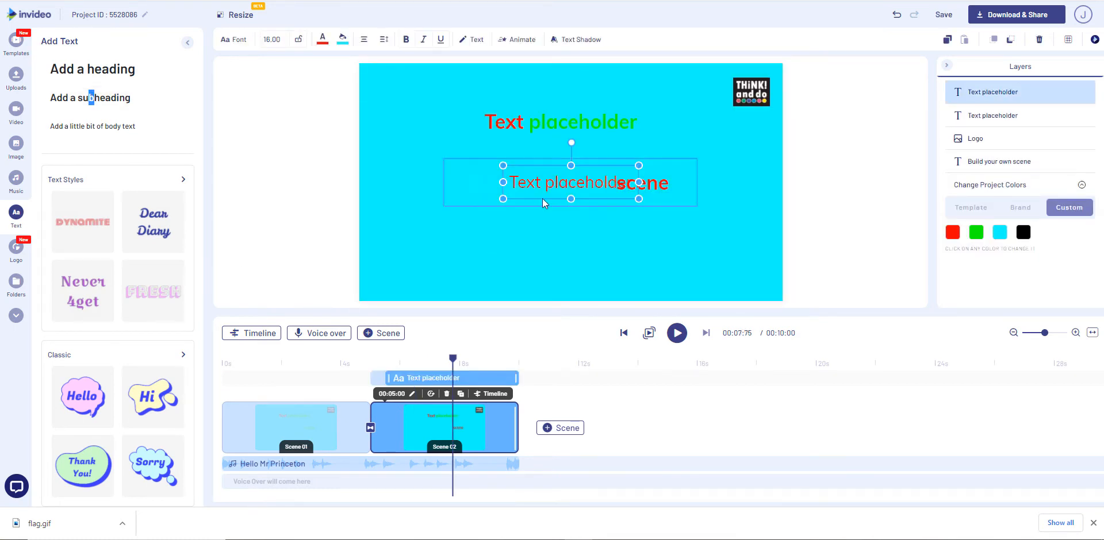
drag(552, 182, 486, 231)
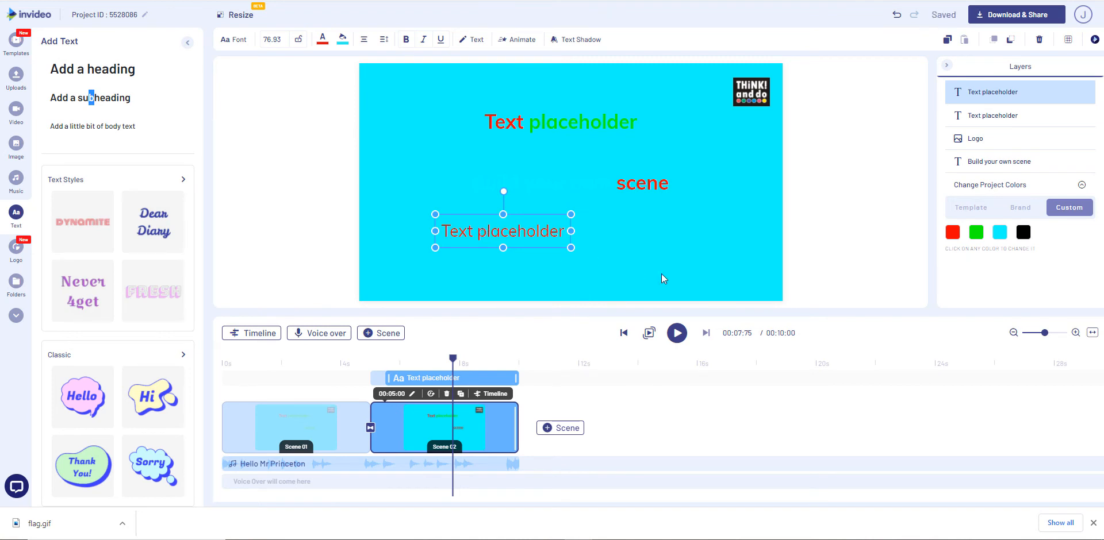
double_click(529, 233)
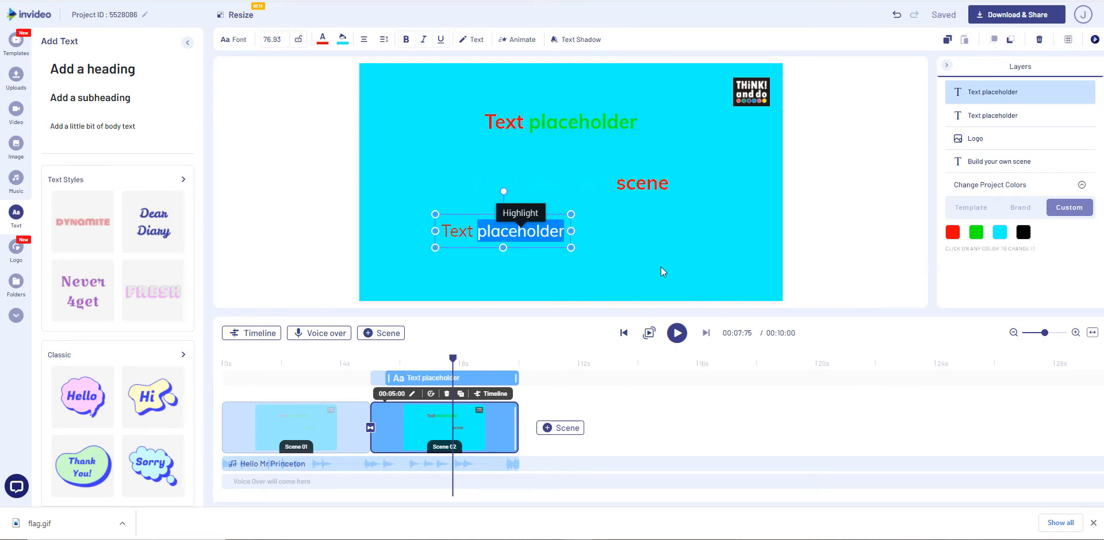
click(540, 219)
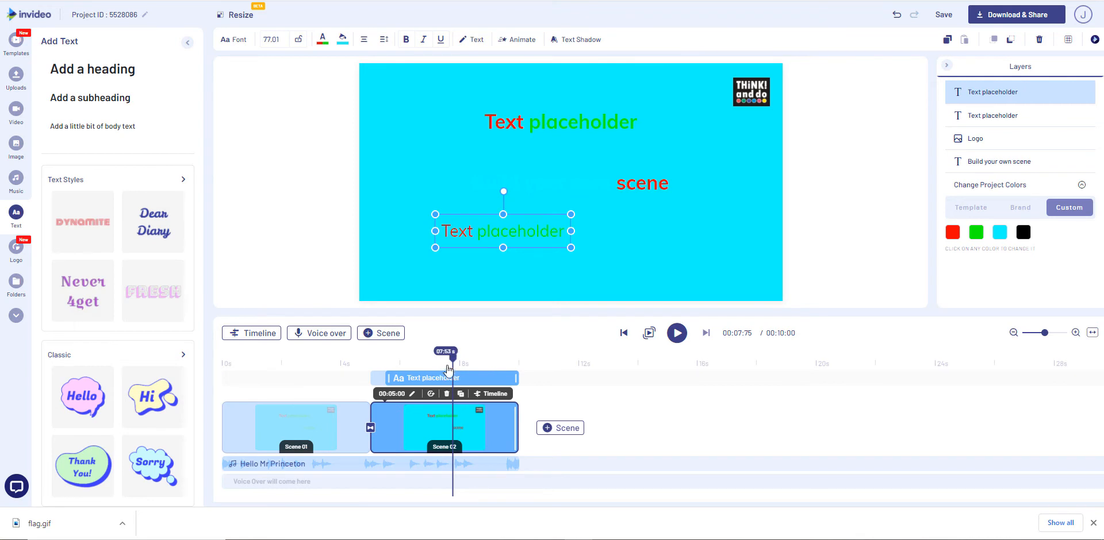
Play from about 03:65 s in scene one into scene two to check the new subheading and the transition
drag(453, 361, 330, 391)
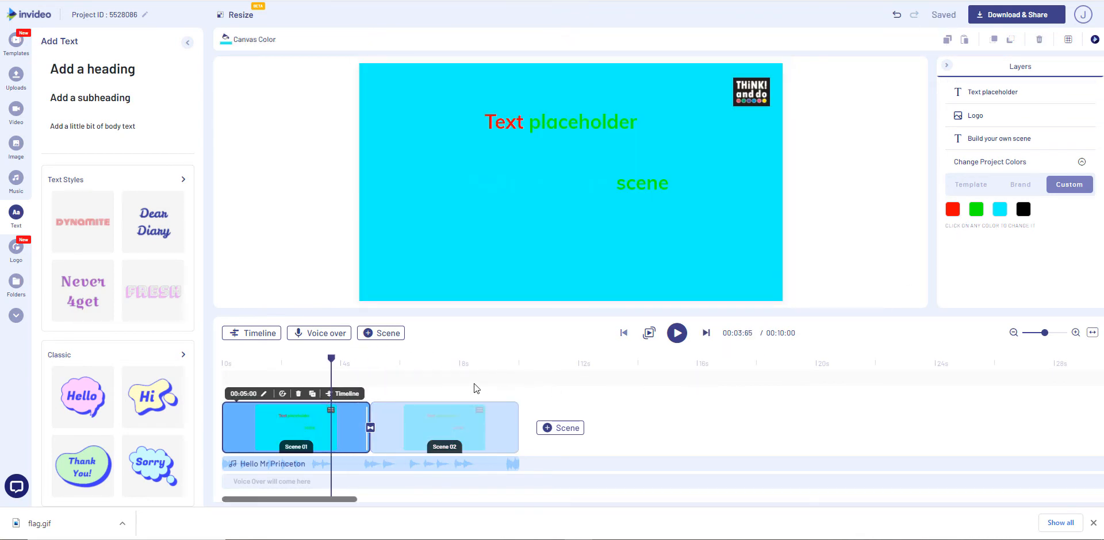
click(677, 333)
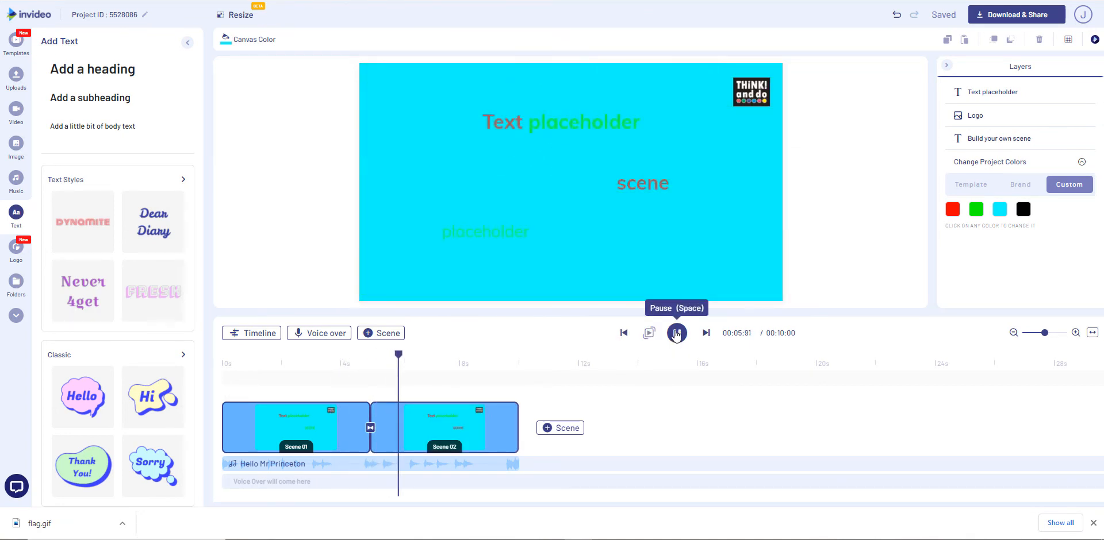
click(676, 334)
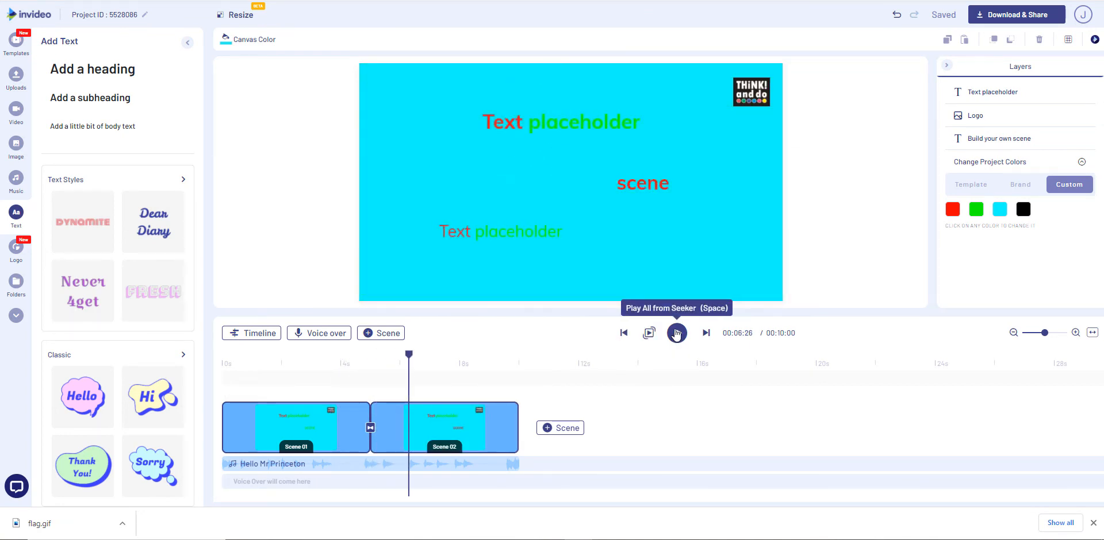
Set the third custom project color to the preset blue #0000ff
click(999, 210)
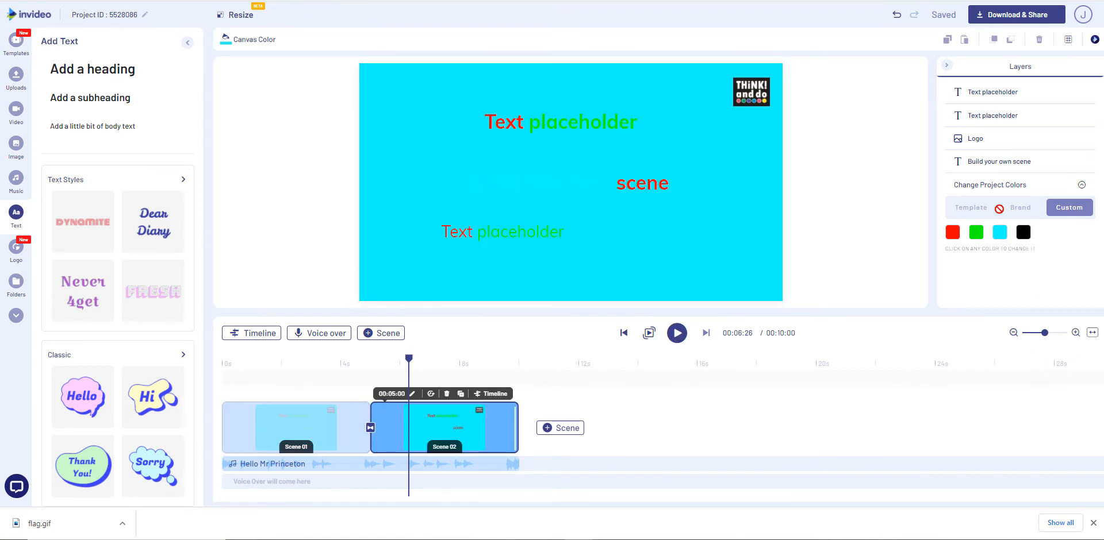
click(993, 213)
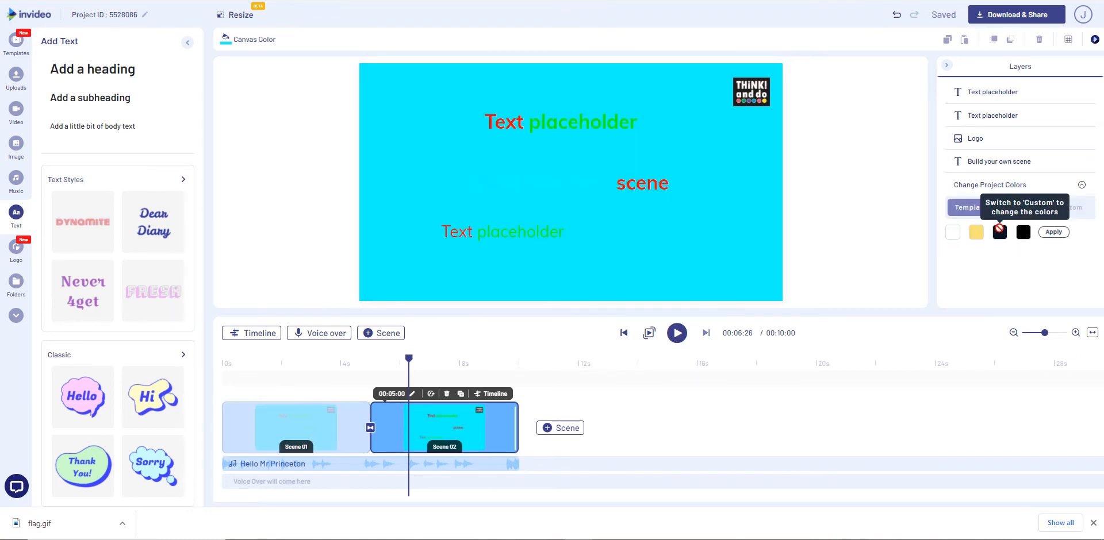
click(1056, 214)
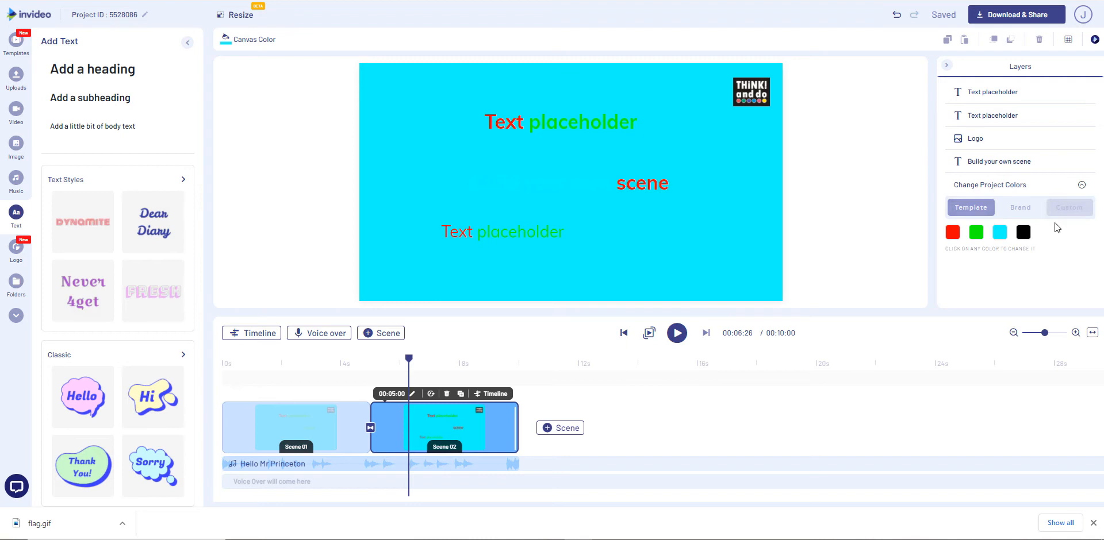
click(999, 231)
scroll(985, 296, down, 2)
scroll(985, 296, down, 1)
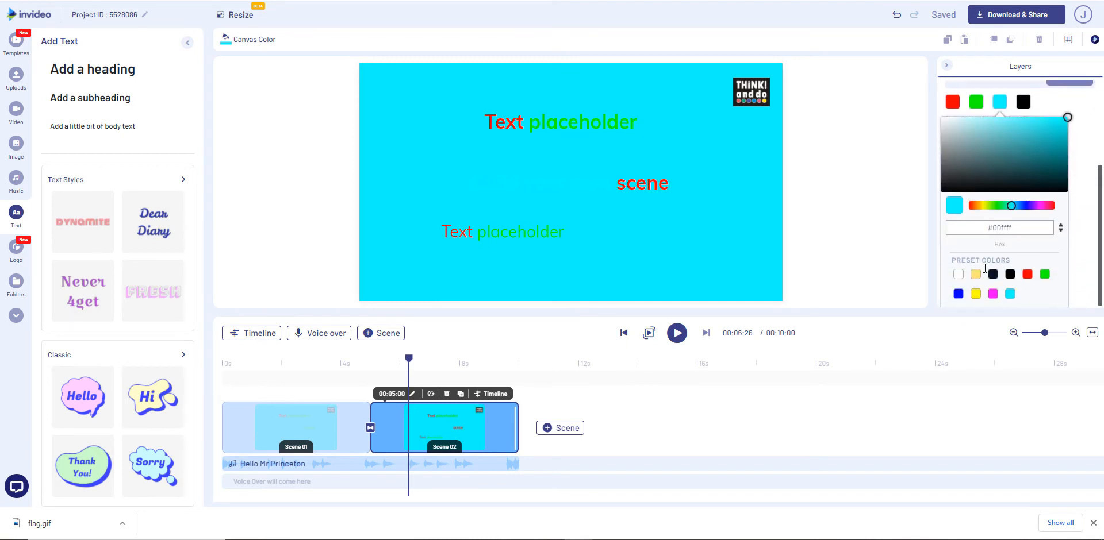
click(958, 295)
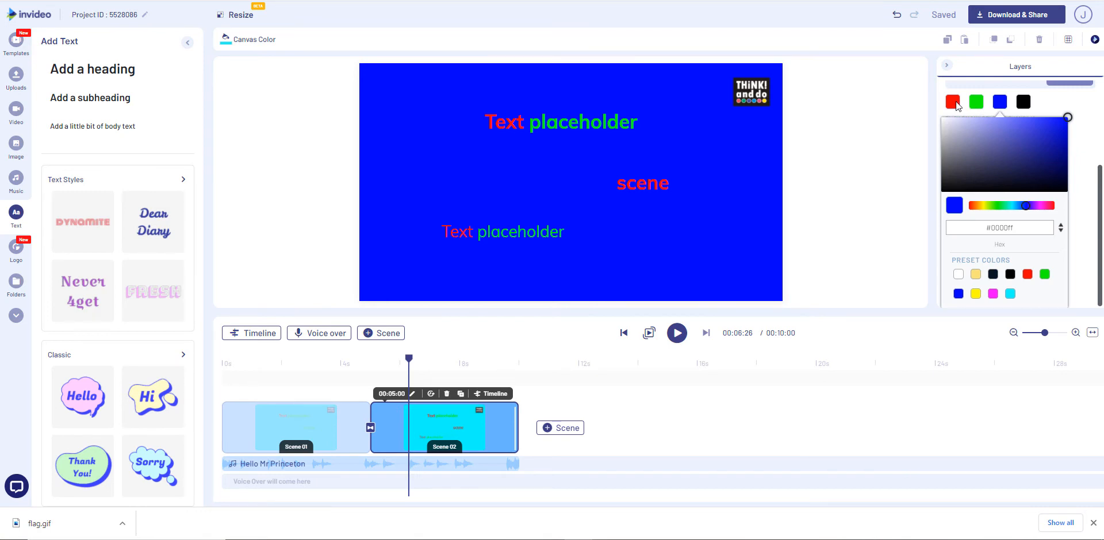
View the template and brand project color sets, and open the account's brand presets settings
click(970, 214)
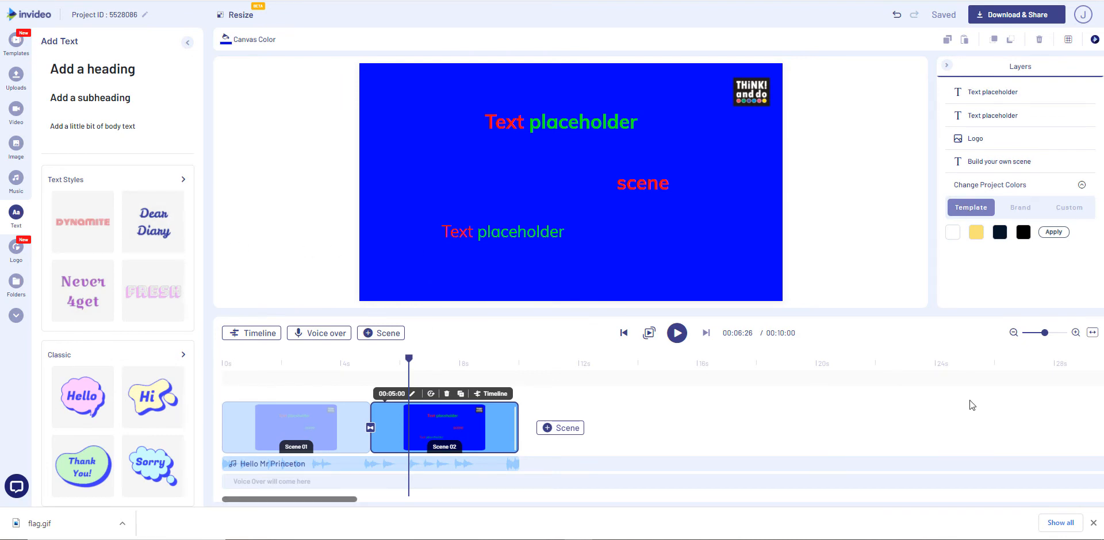
click(1021, 215)
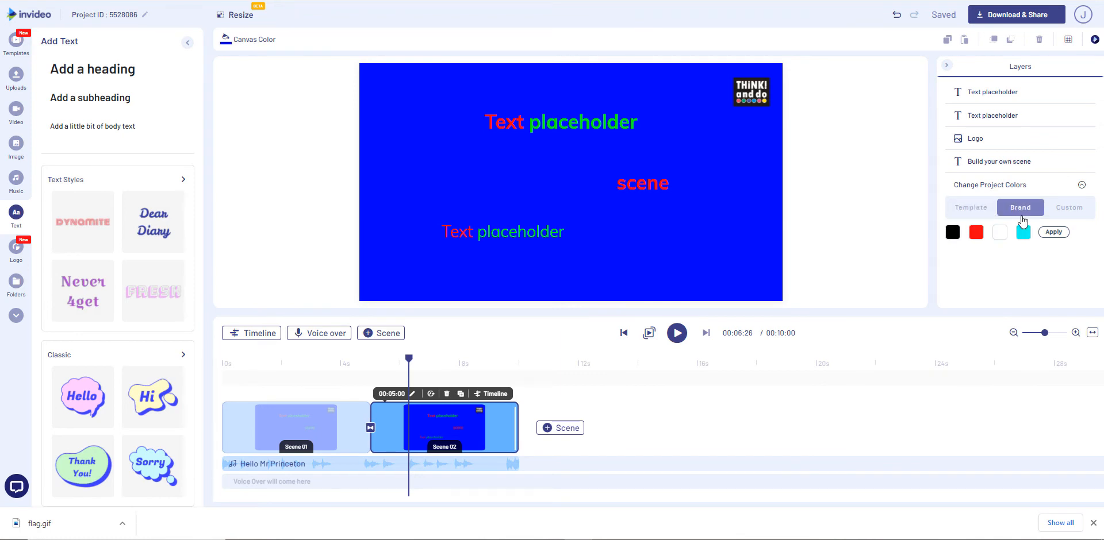
click(1085, 16)
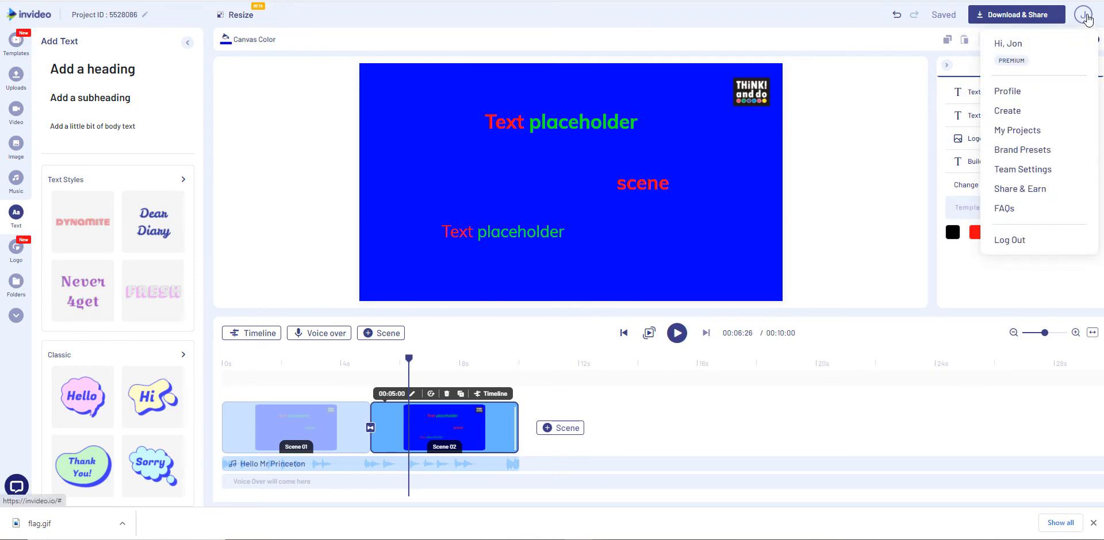
click(1081, 22)
click(1032, 150)
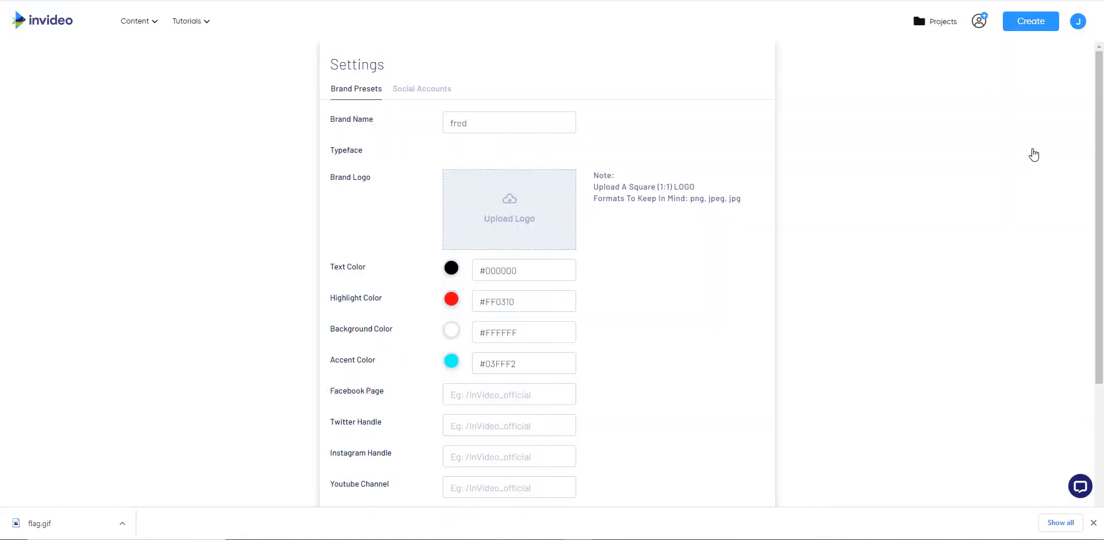
Set the brand's text color to the dark pink #AF0D5E
scroll(208, 280, down, 2)
scroll(208, 280, down, 1)
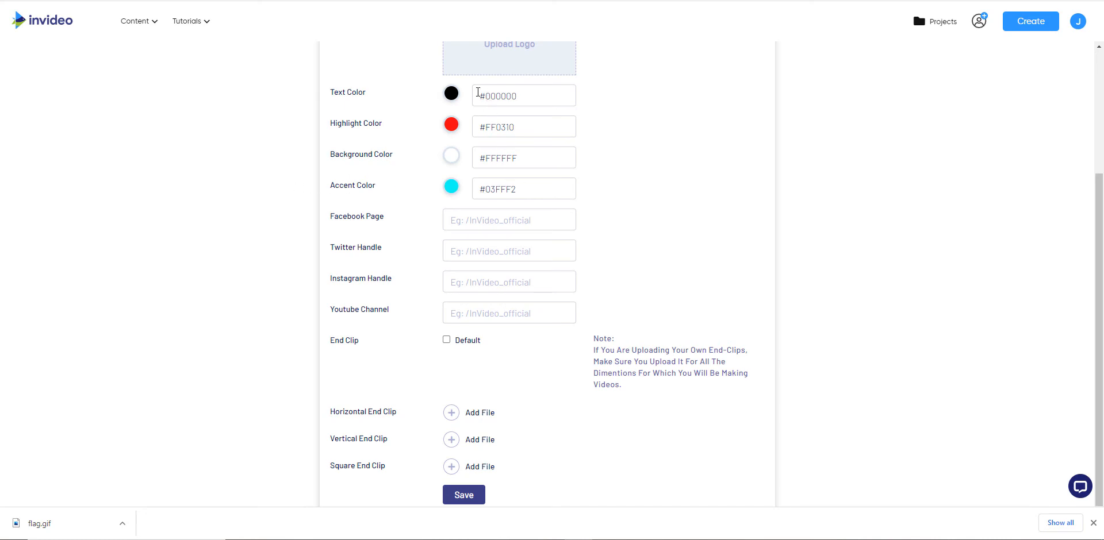
click(452, 93)
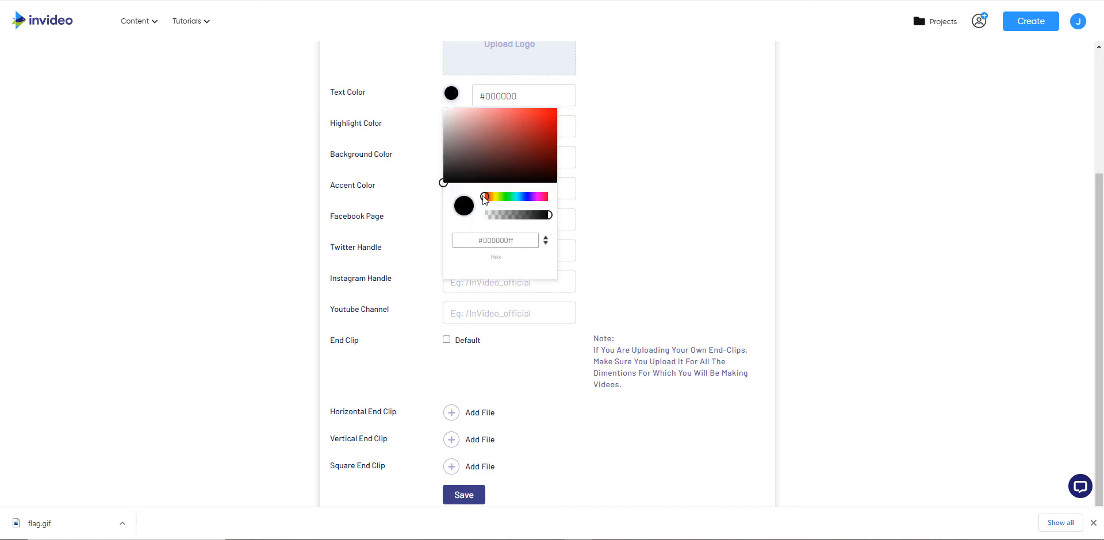
scroll(514, 247, down, 1)
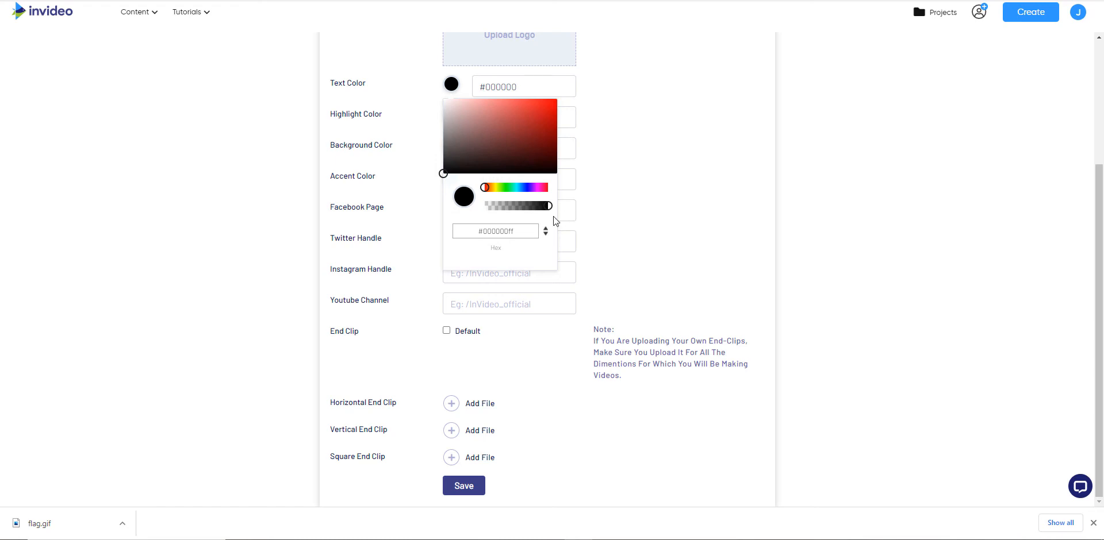
click(543, 190)
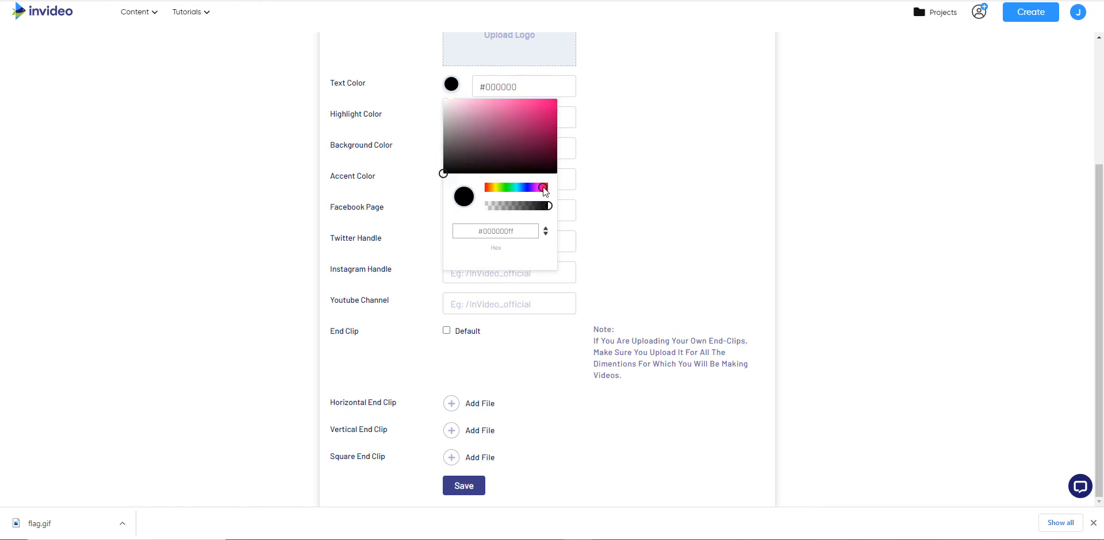
click(549, 123)
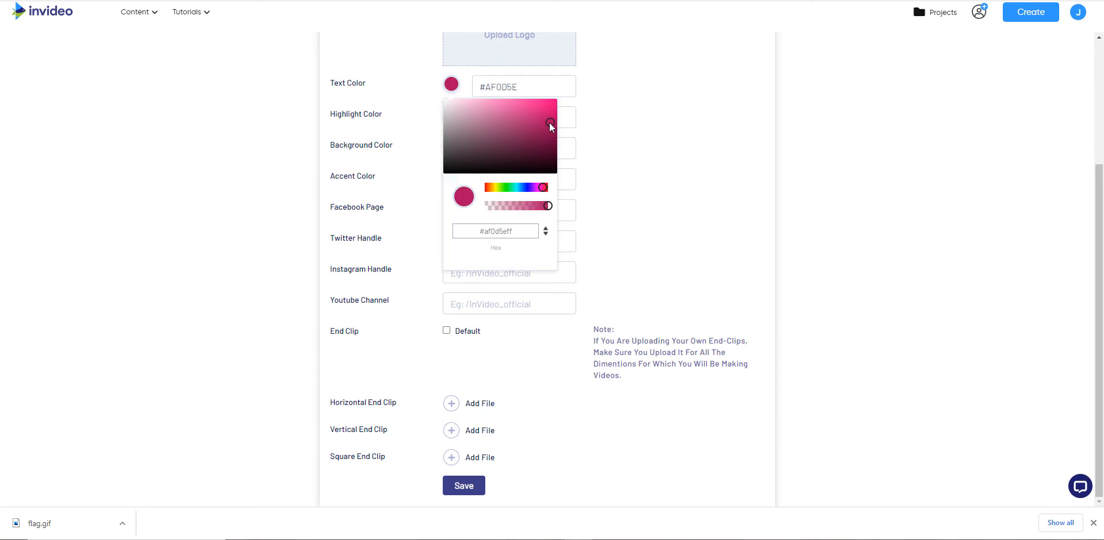
click(665, 205)
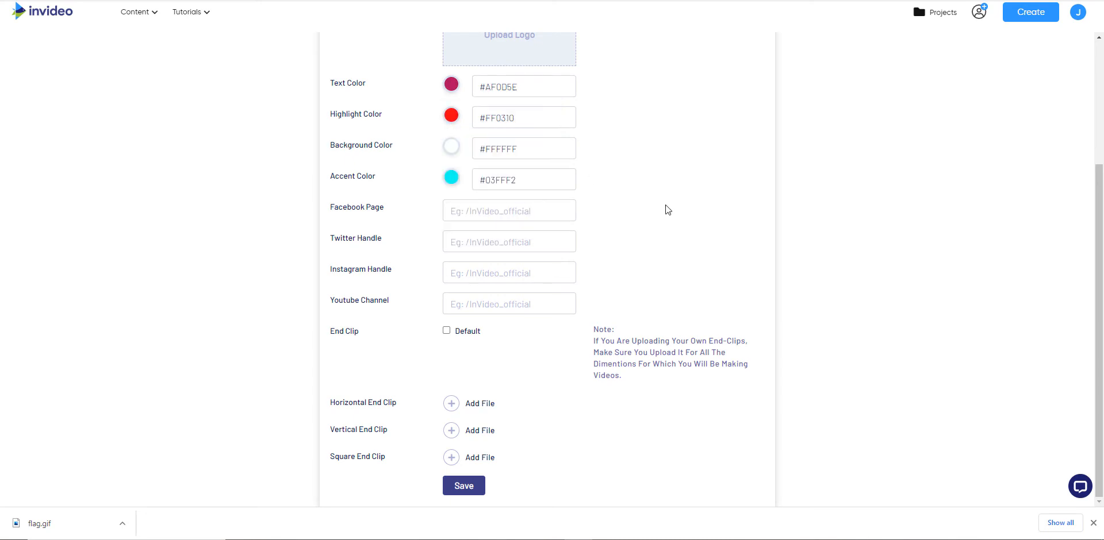
View the color pickers for the brand's highlight and background colors
click(452, 115)
click(400, 160)
click(453, 145)
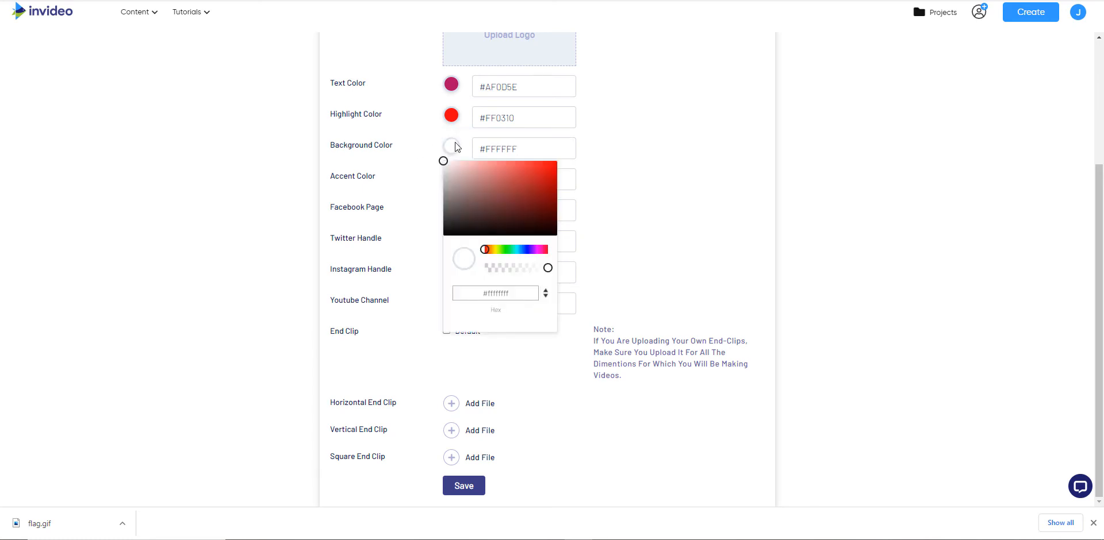
click(453, 146)
Replace the hex code of the brand's text color with 000000
click(538, 85)
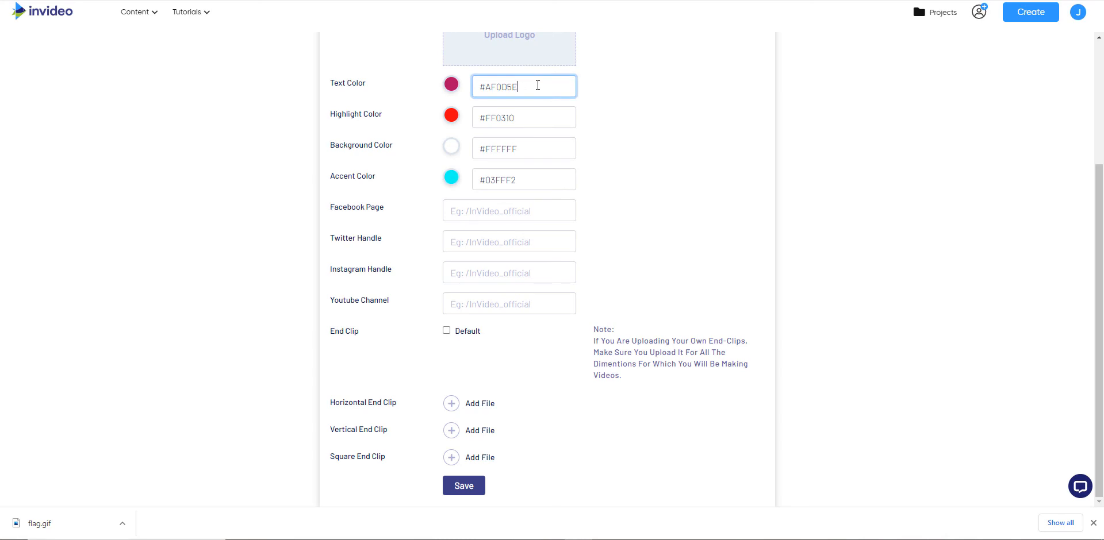
key(BackSpace)
key(BackSpace)
text(000000)
click(588, 91)
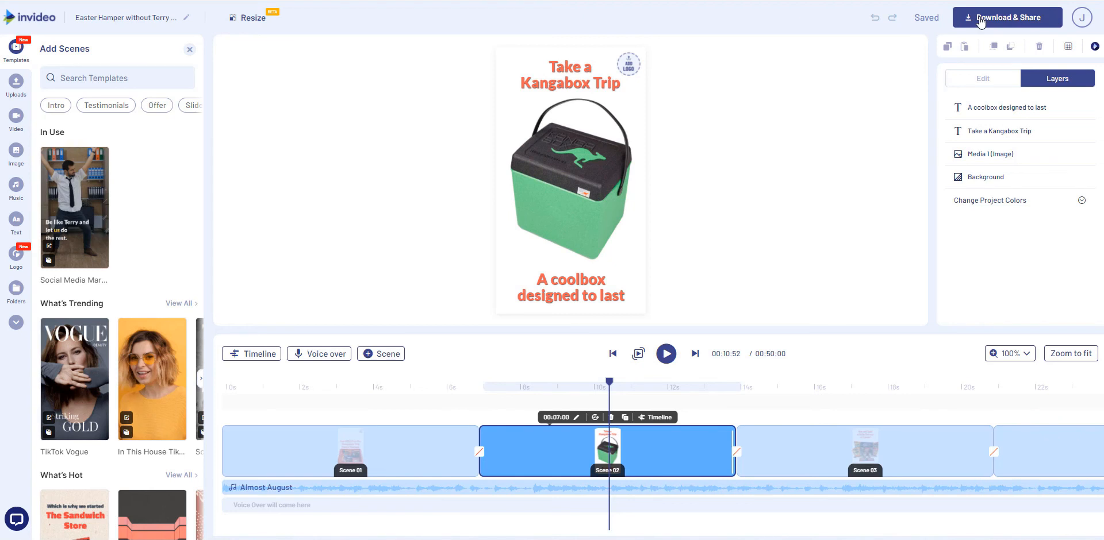
Play the Easter Hamper video from the very start of scene one
click(612, 354)
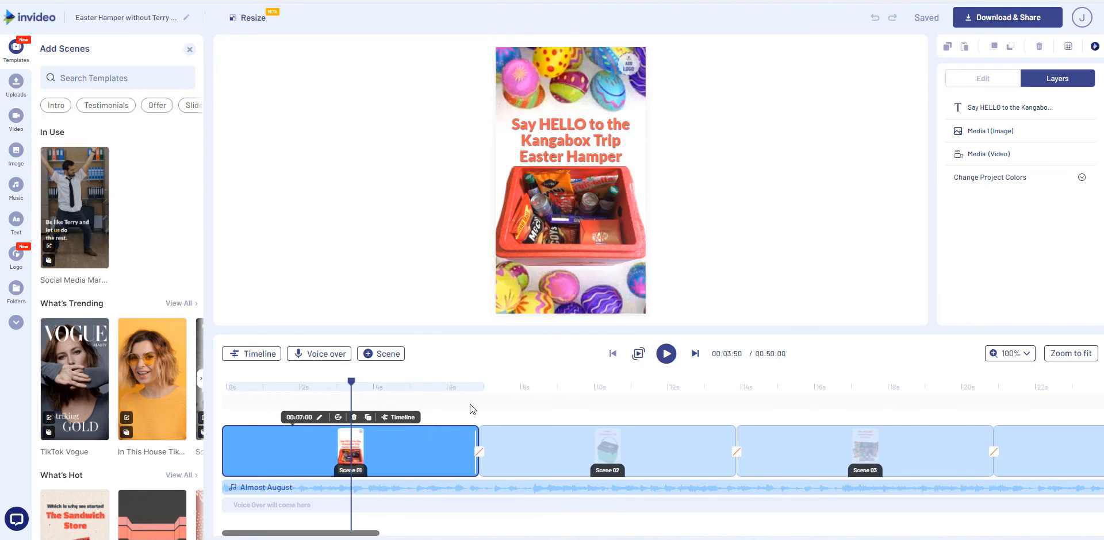
drag(352, 384, 225, 384)
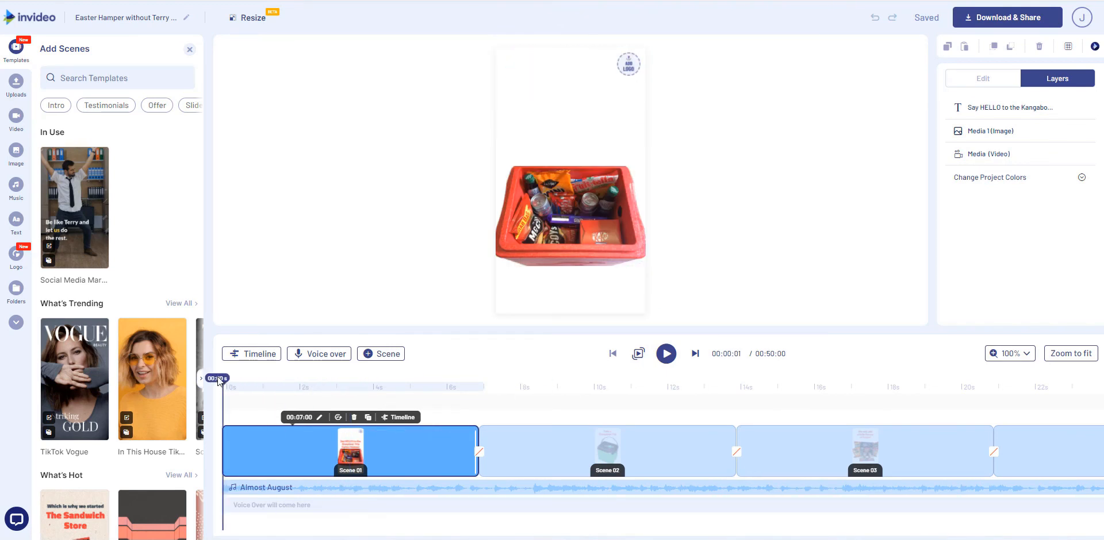
click(666, 354)
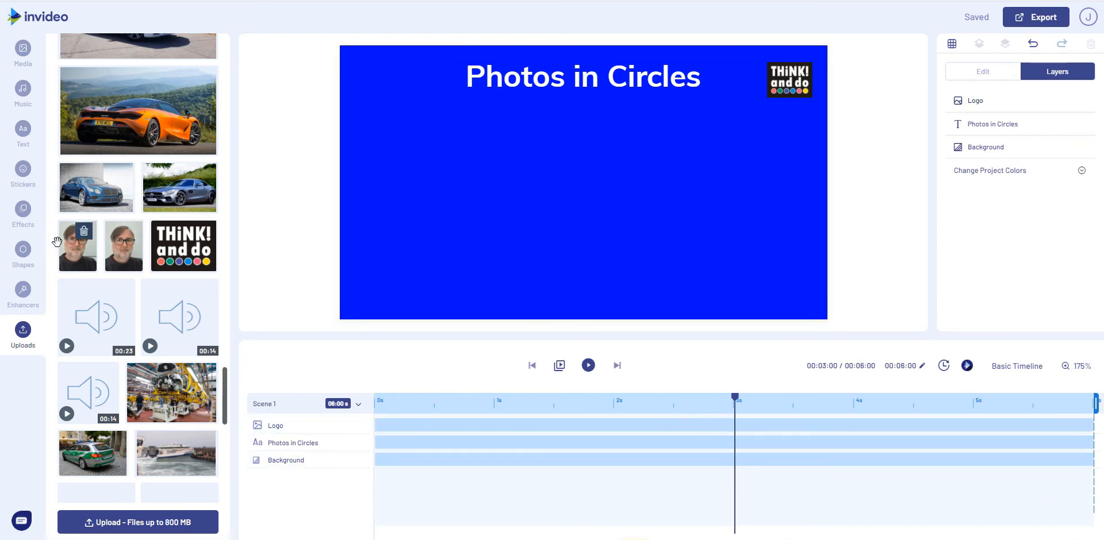
Add a solid circle shape to the Photos in Circles scene and enlarge it to about half the canvas height, centered
click(23, 253)
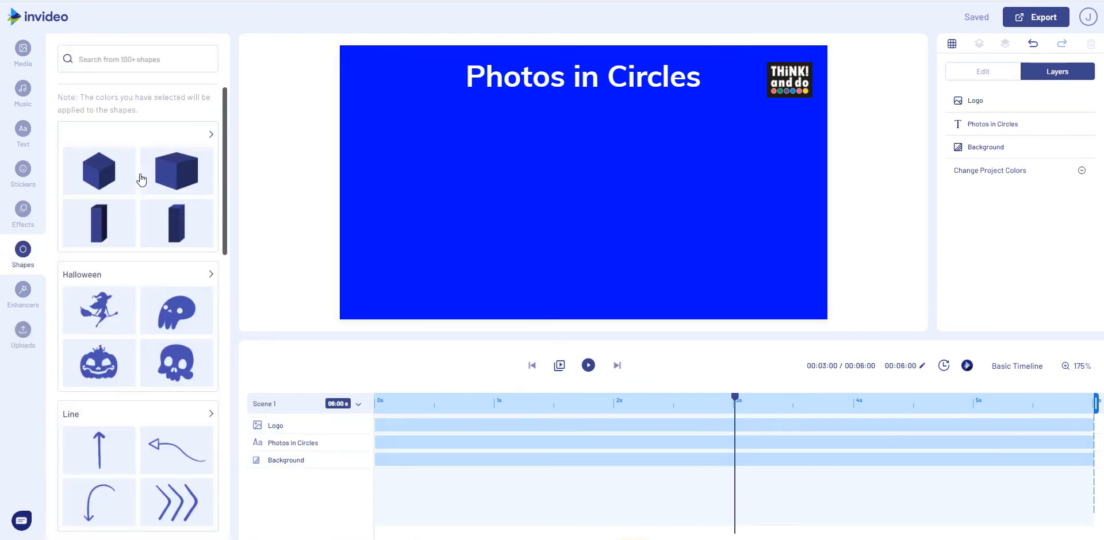
click(210, 135)
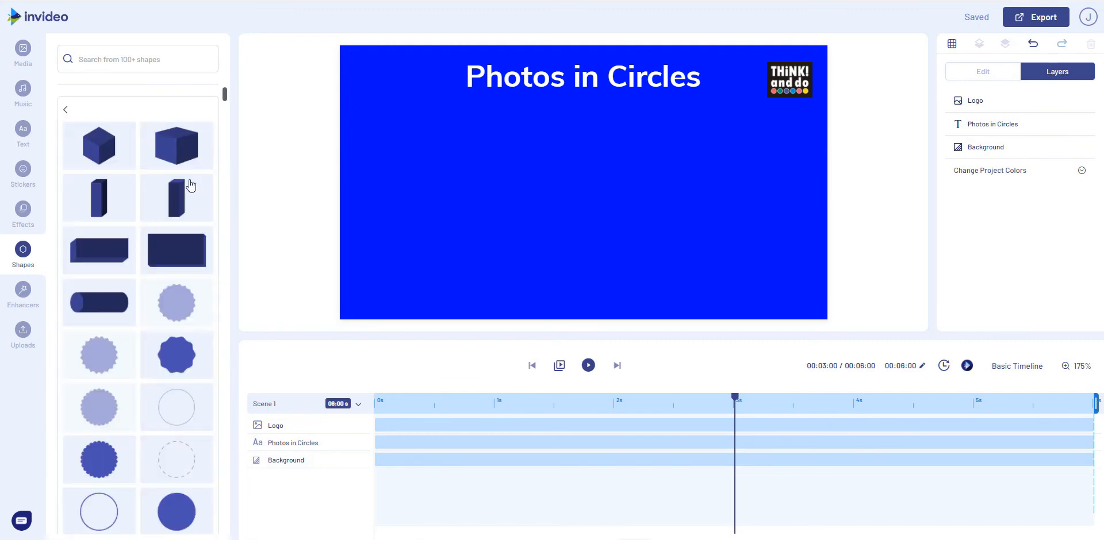
scroll(170, 322, down, 2)
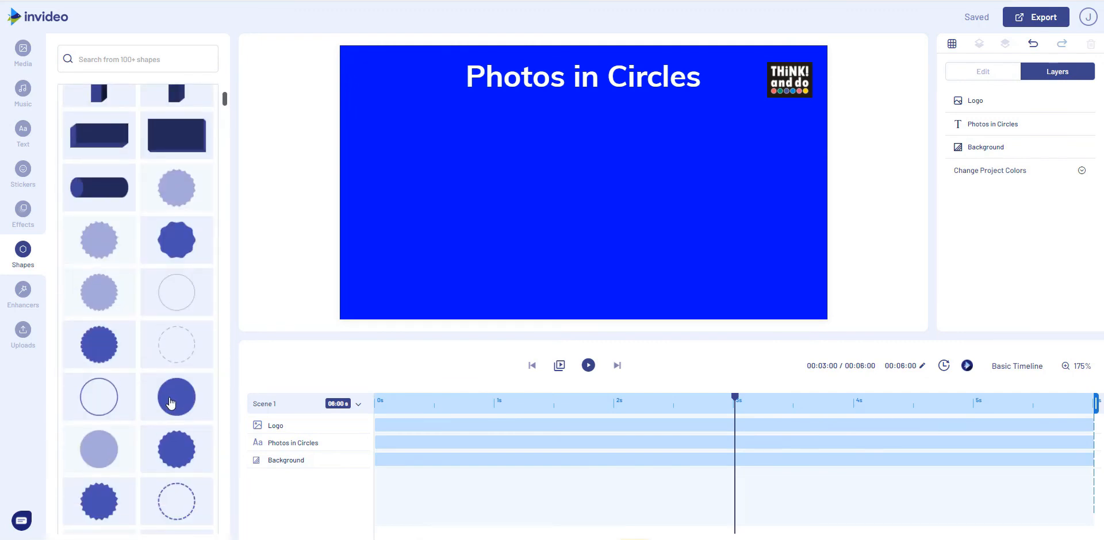
click(170, 404)
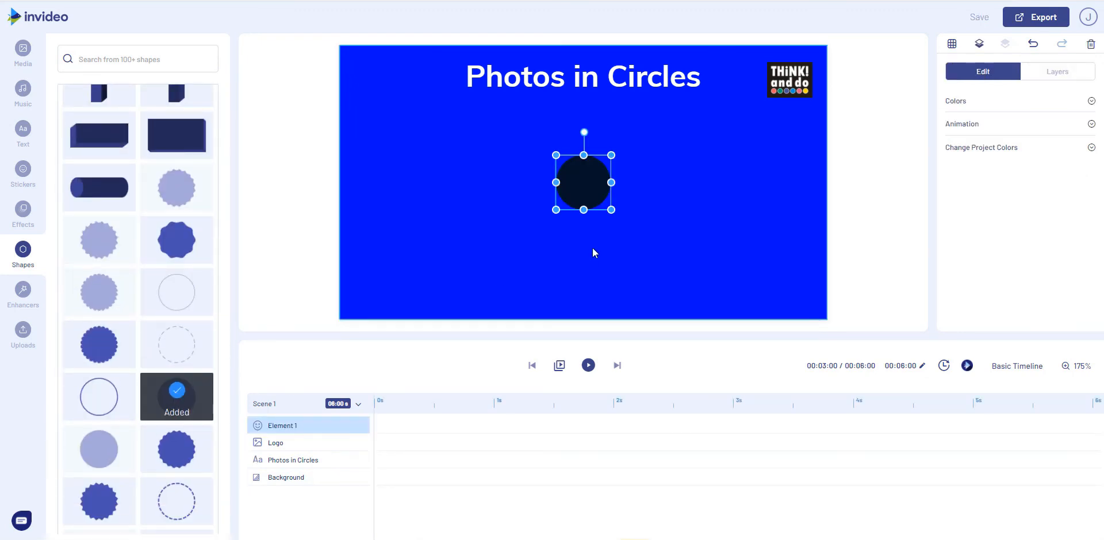
drag(611, 209, 696, 287)
drag(645, 236, 604, 196)
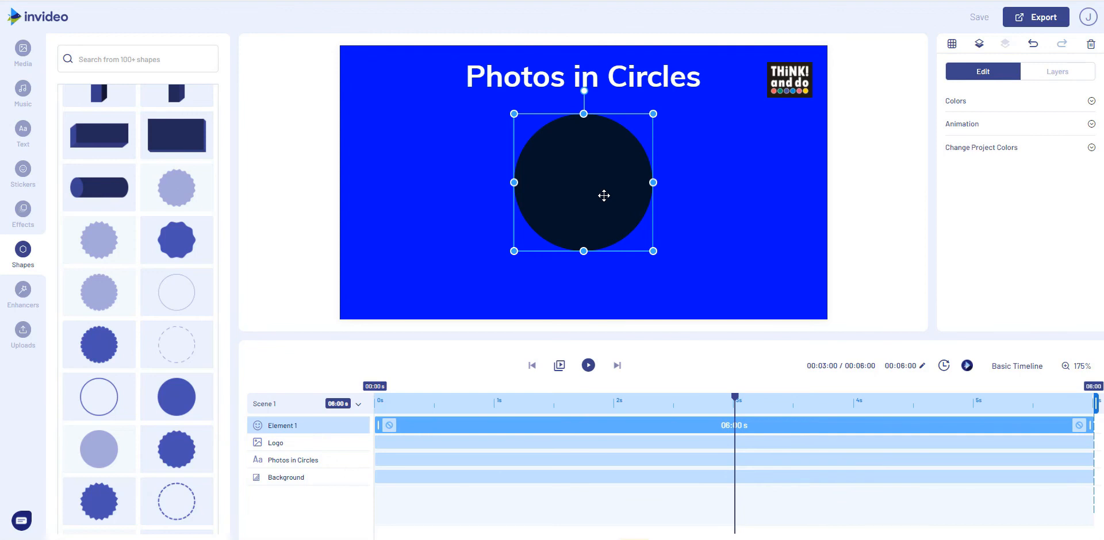
Add the first plain circular image mask from the Masks enhancers over the black circle
click(22, 287)
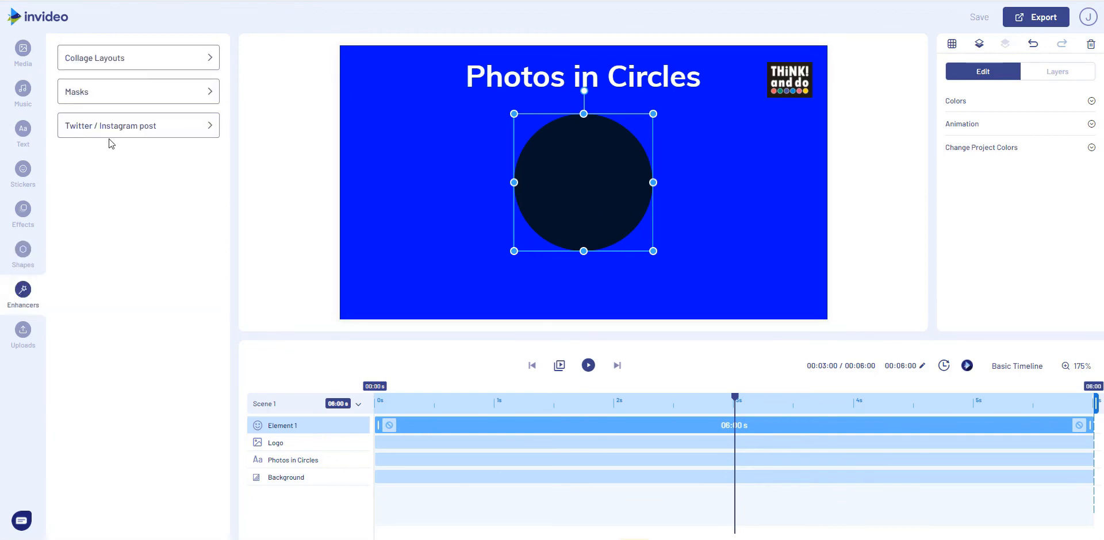
click(139, 101)
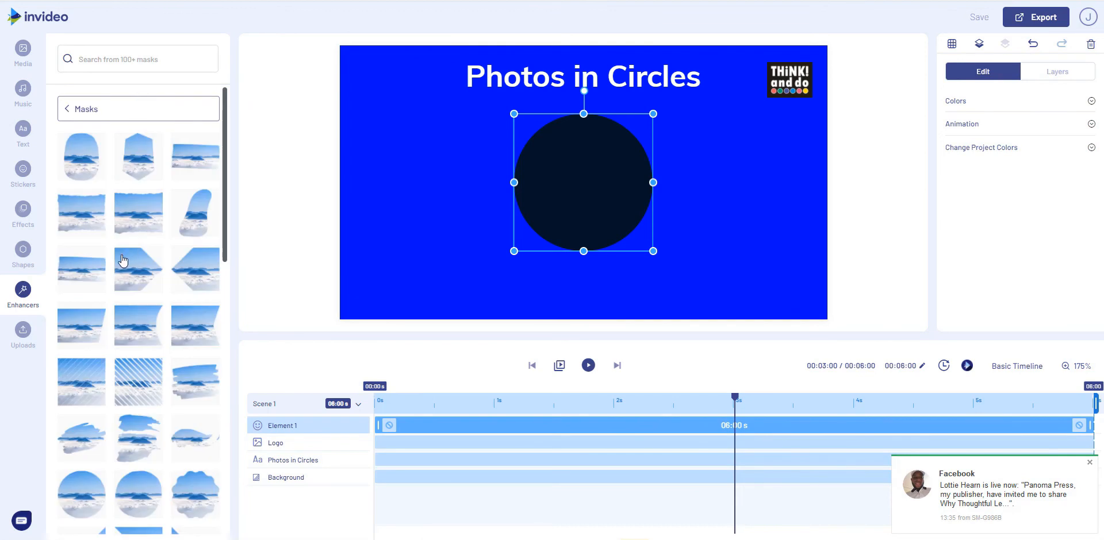
scroll(101, 414, down, 2)
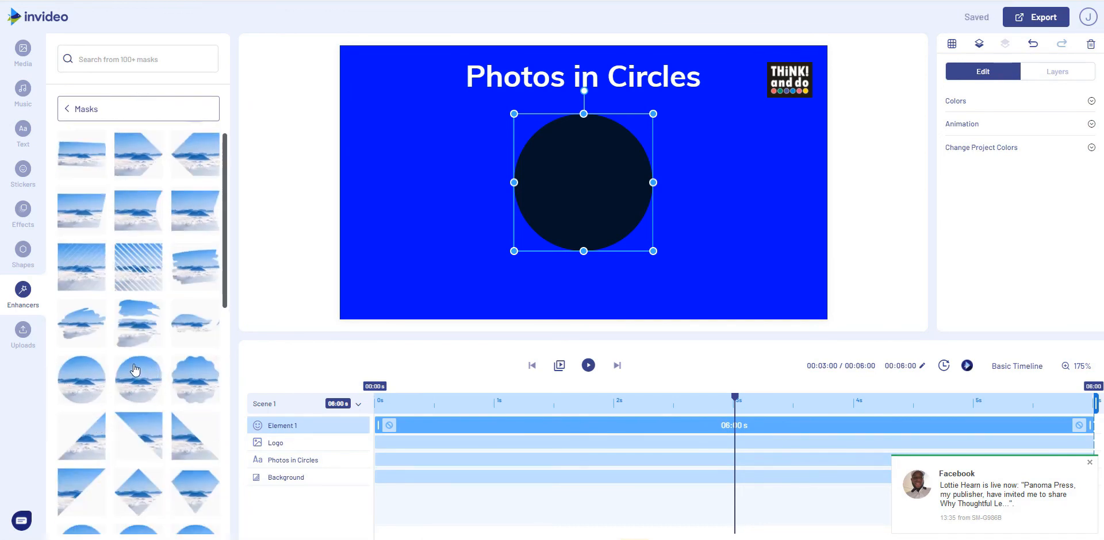
scroll(127, 406, down, 2)
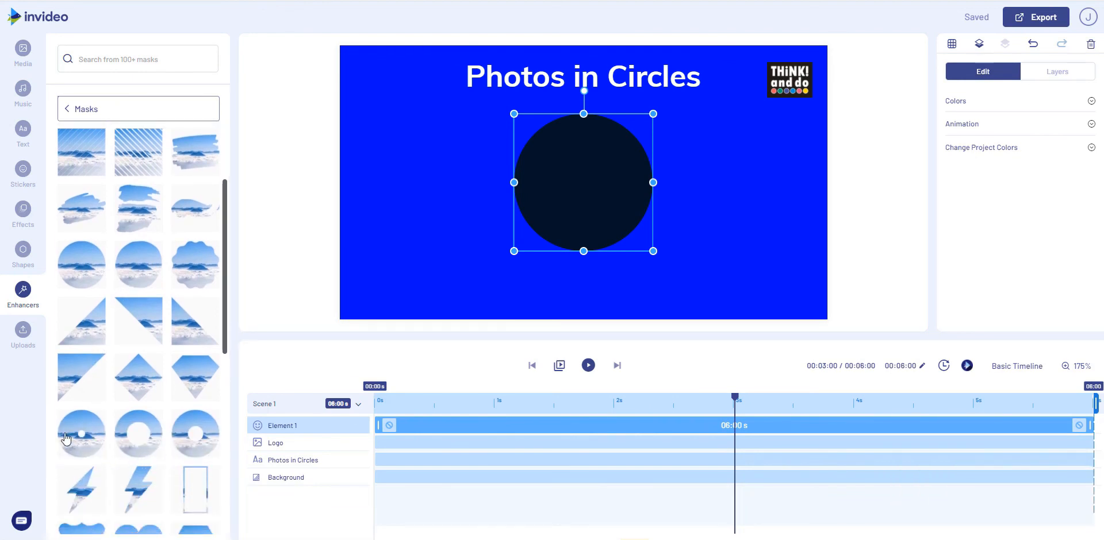
scroll(55, 402, up, 2)
click(70, 381)
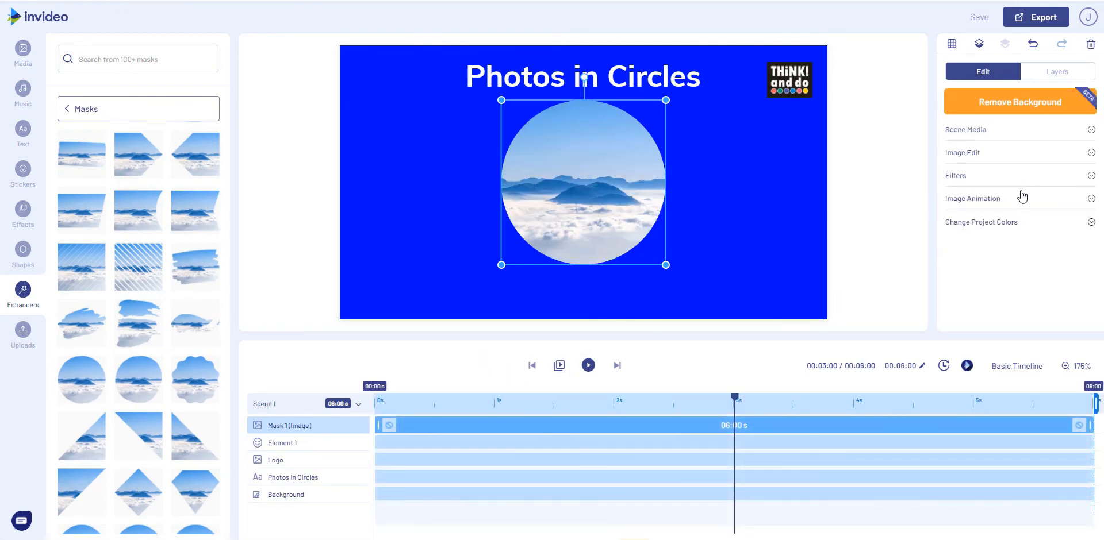
Move the Element 1 circle layer above the Mask 1 image layer and select the black circle on the canvas
click(1055, 72)
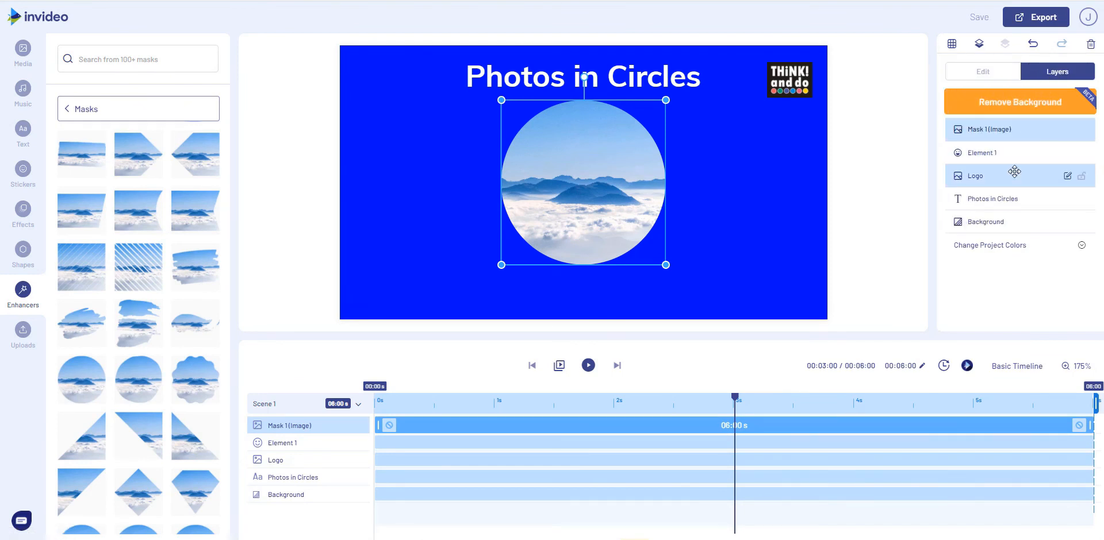
drag(998, 152, 999, 128)
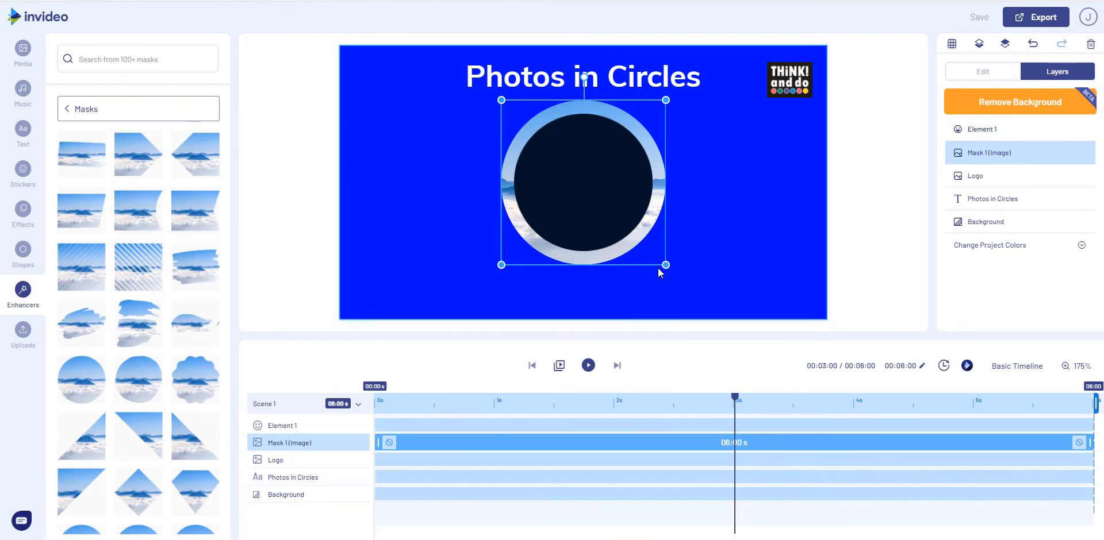
click(599, 205)
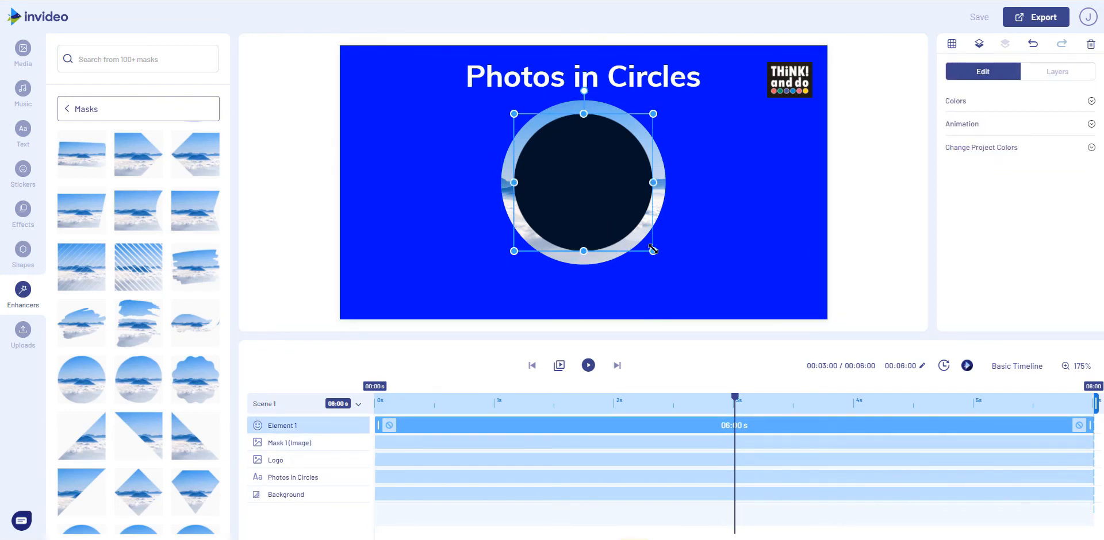